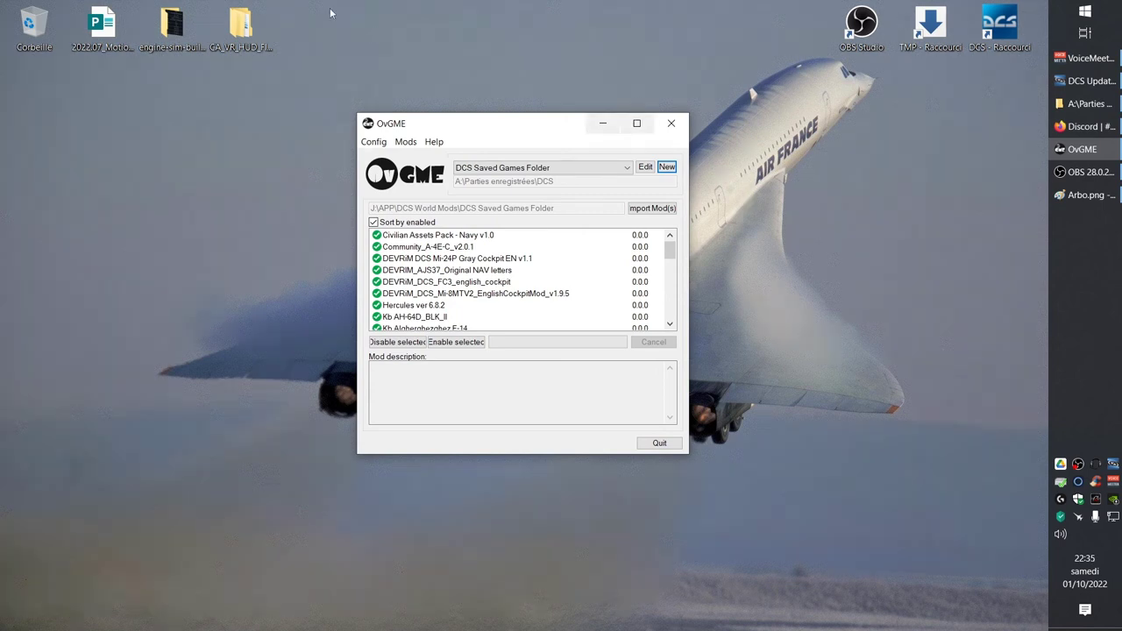
- Examine the enabled and disabled mods in the DCS Saved Games Folder configuration, including CLICKABLE-FC3-0.1.3-alpha and DEVRiM_DCSBS2_CustomCockpitMod_v1.0
{"action": "left_click", "coordinate": [588, 169]}
{"action": "left_click", "coordinate": [586, 171]}
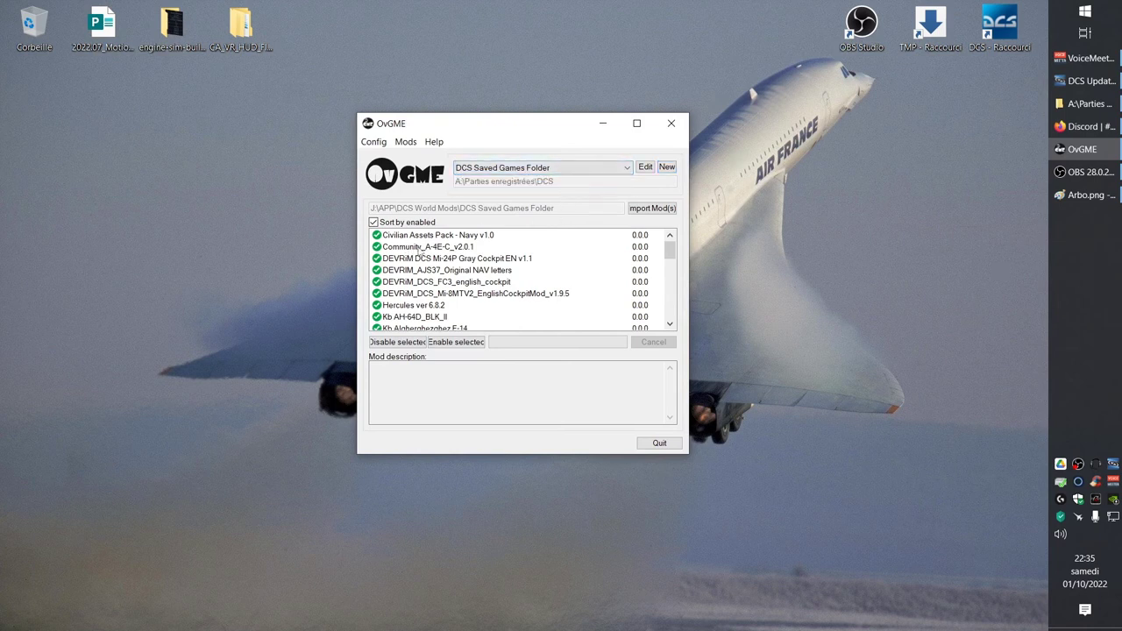
{"action": "scroll", "coordinate": [419, 253], "scroll_direction": "down", "scroll_amount": 3}
{"action": "scroll", "coordinate": [419, 252], "scroll_direction": "down", "scroll_amount": 6}
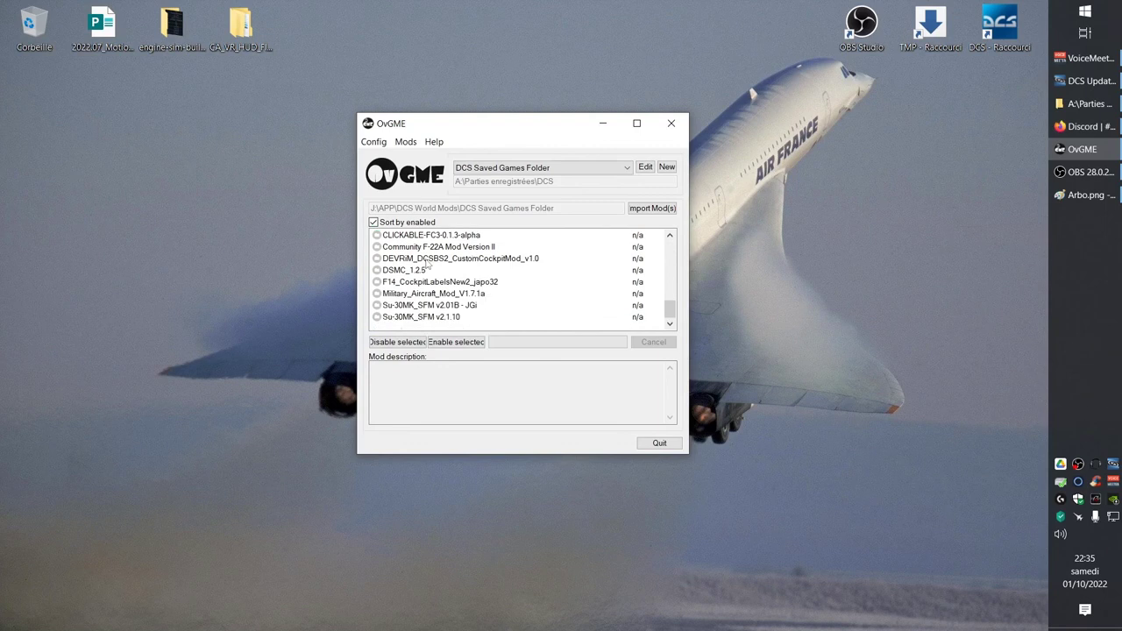
{"action": "scroll", "coordinate": [435, 295], "scroll_direction": "up", "scroll_amount": 1}
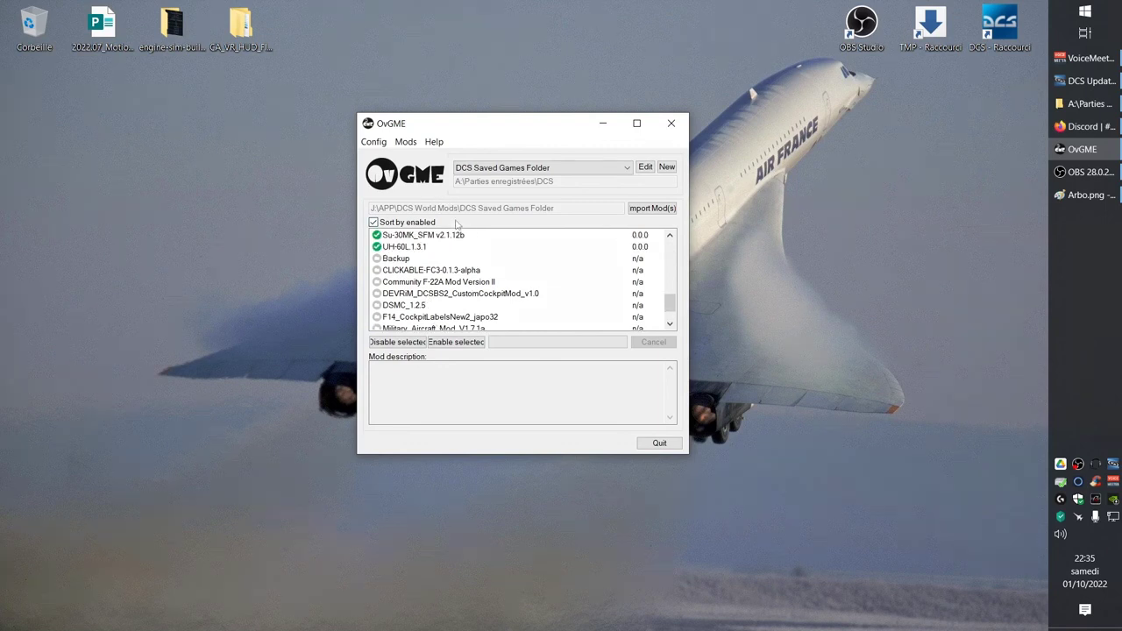
{"action": "scroll", "coordinate": [456, 272], "scroll_direction": "up", "scroll_amount": 8}
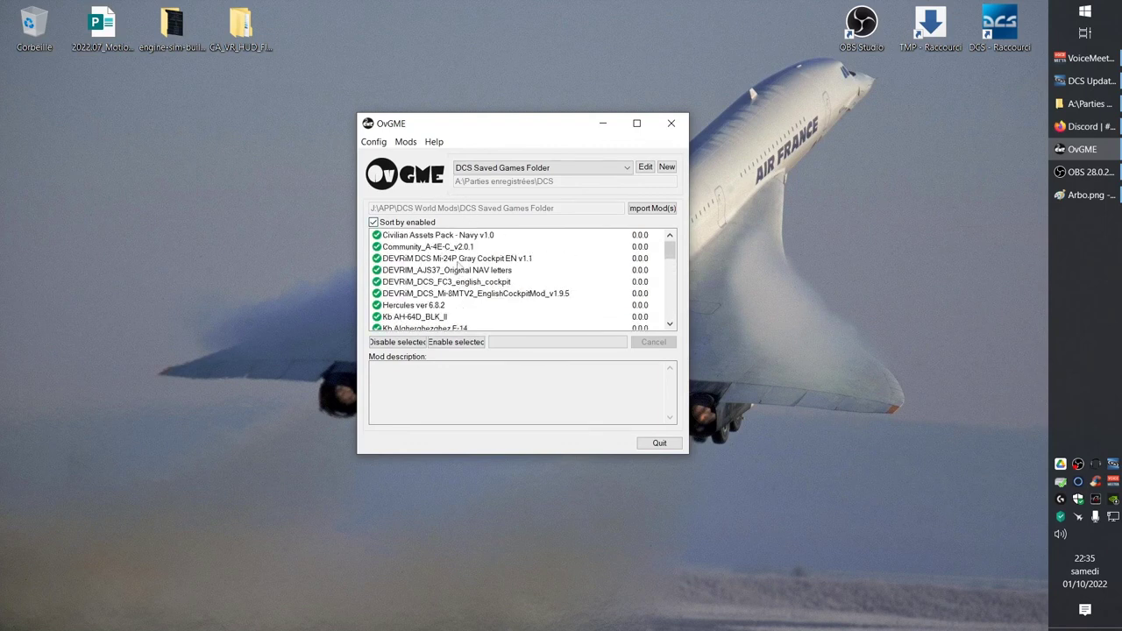
{"action": "scroll", "coordinate": [428, 275], "scroll_direction": "down", "scroll_amount": 5}
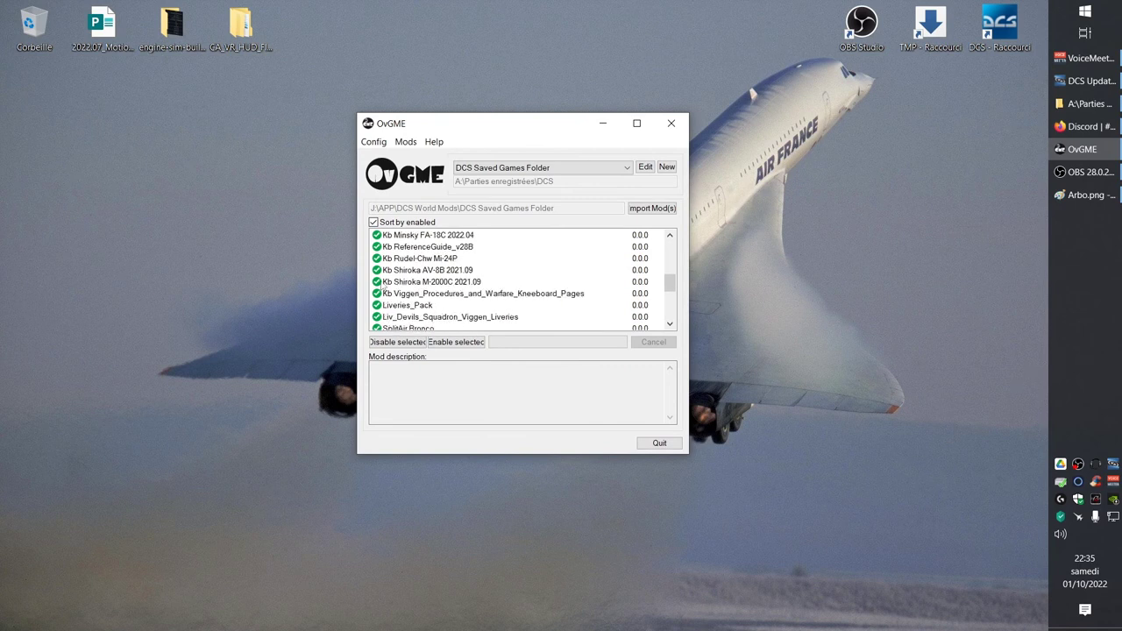
{"action": "scroll", "coordinate": [394, 298], "scroll_direction": "down", "scroll_amount": 3}
{"action": "left_click", "coordinate": [410, 242]}
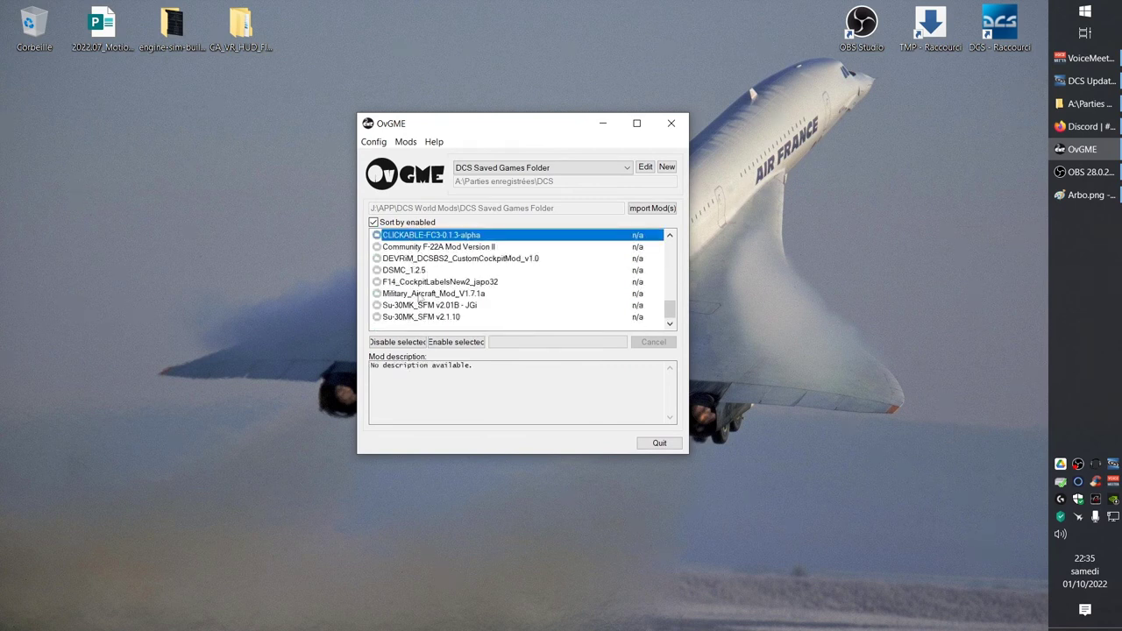
{"action": "left_click", "coordinate": [428, 258]}
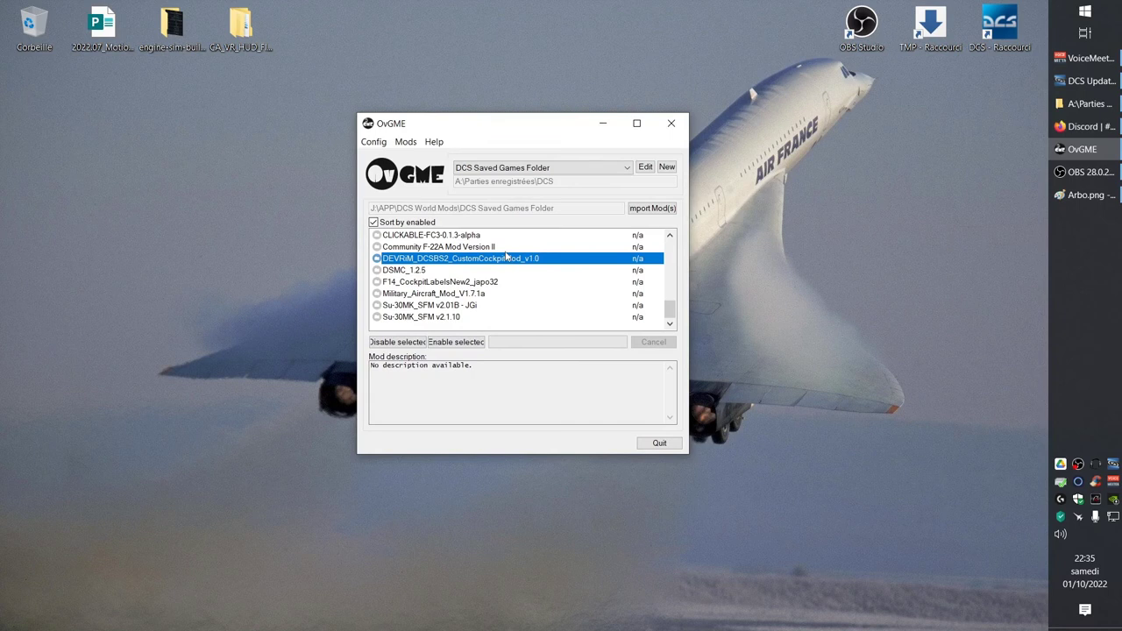
{"action": "scroll", "coordinate": [506, 250], "scroll_direction": "up", "scroll_amount": 10}
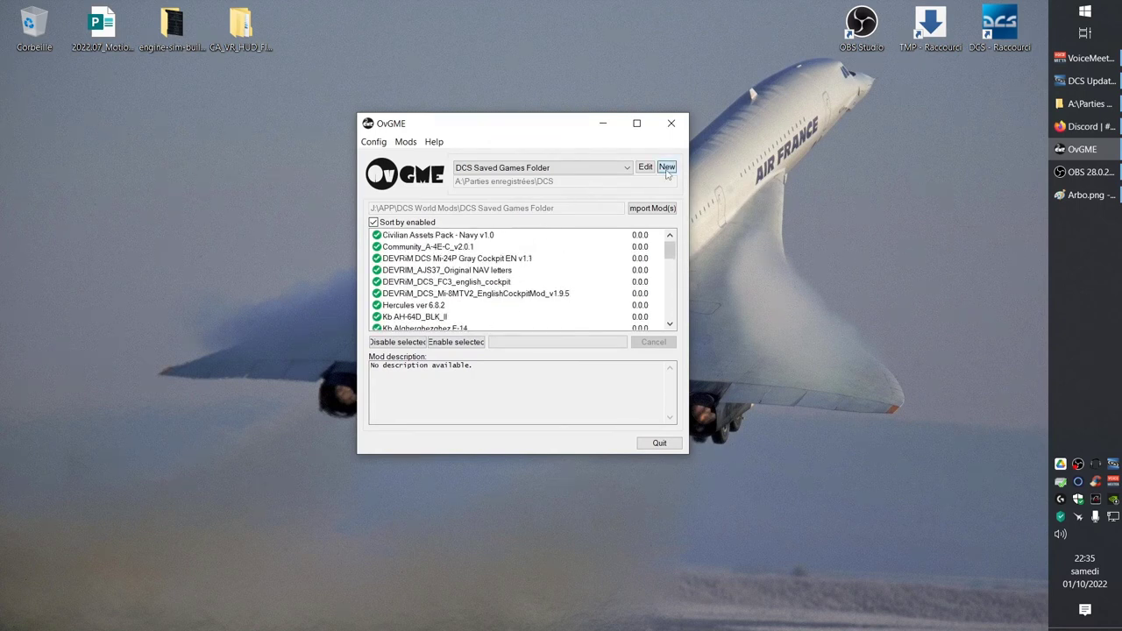
- Show the form for a new configuration beside the main window and close it without creating anything
{"action": "left_click", "coordinate": [666, 167]}
{"action": "left_click_drag", "start_coordinate": [526, 217], "coordinate": [874, 129]}
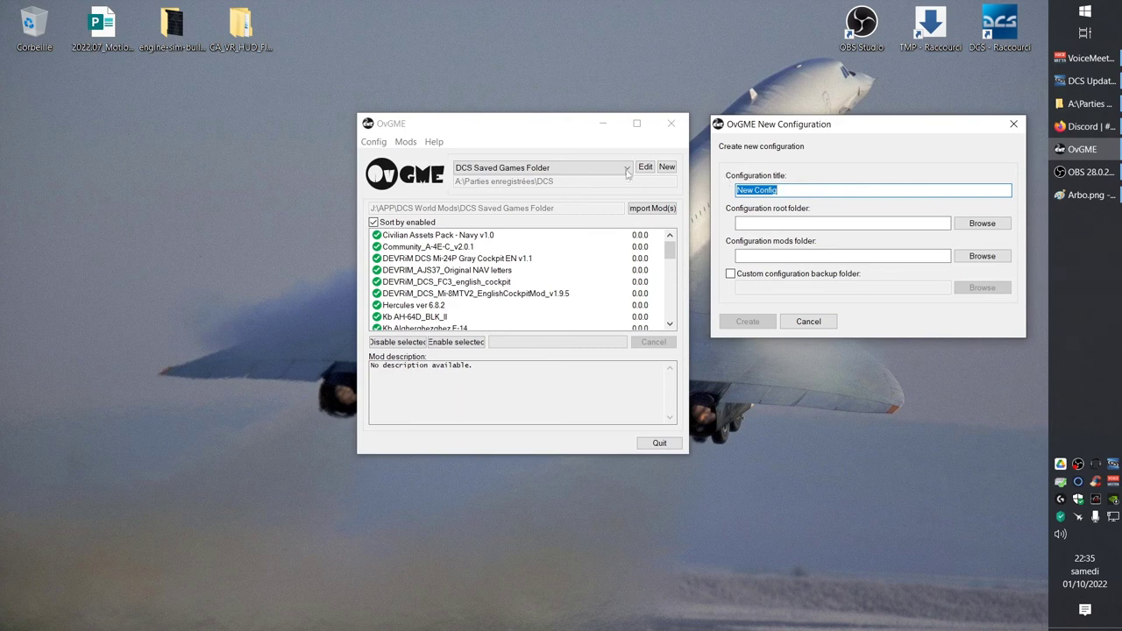
{"action": "left_click", "coordinate": [1013, 124]}
- View the mods of the DCS Install Folder configuration and switch back to the DCS Saved Games Folder configuration
{"action": "left_click", "coordinate": [612, 169]}
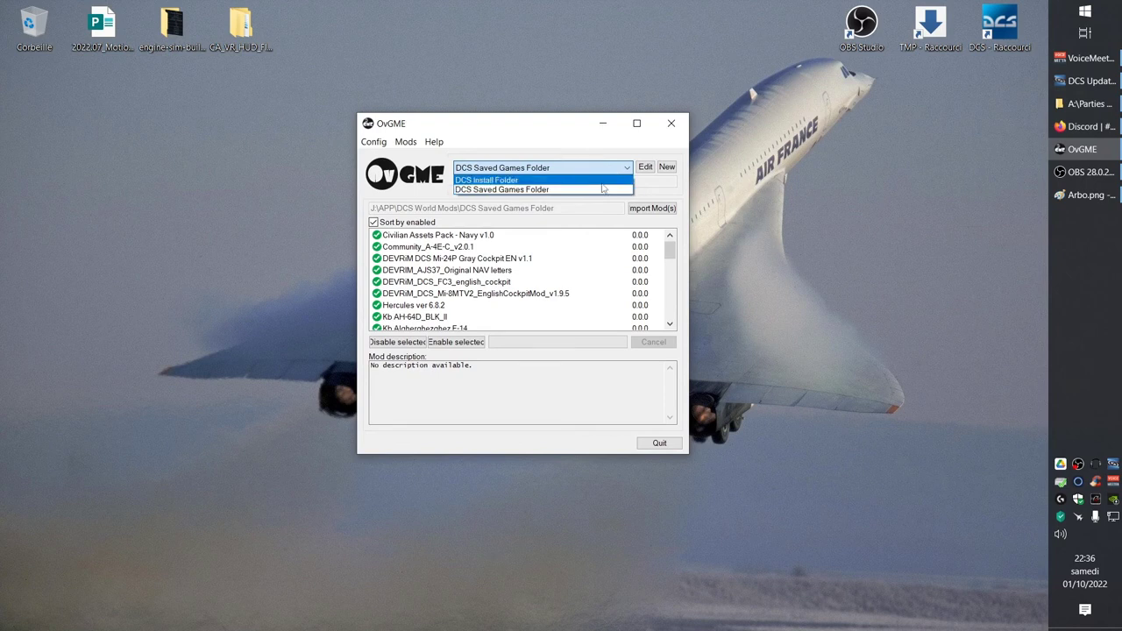
{"action": "left_click", "coordinate": [603, 181]}
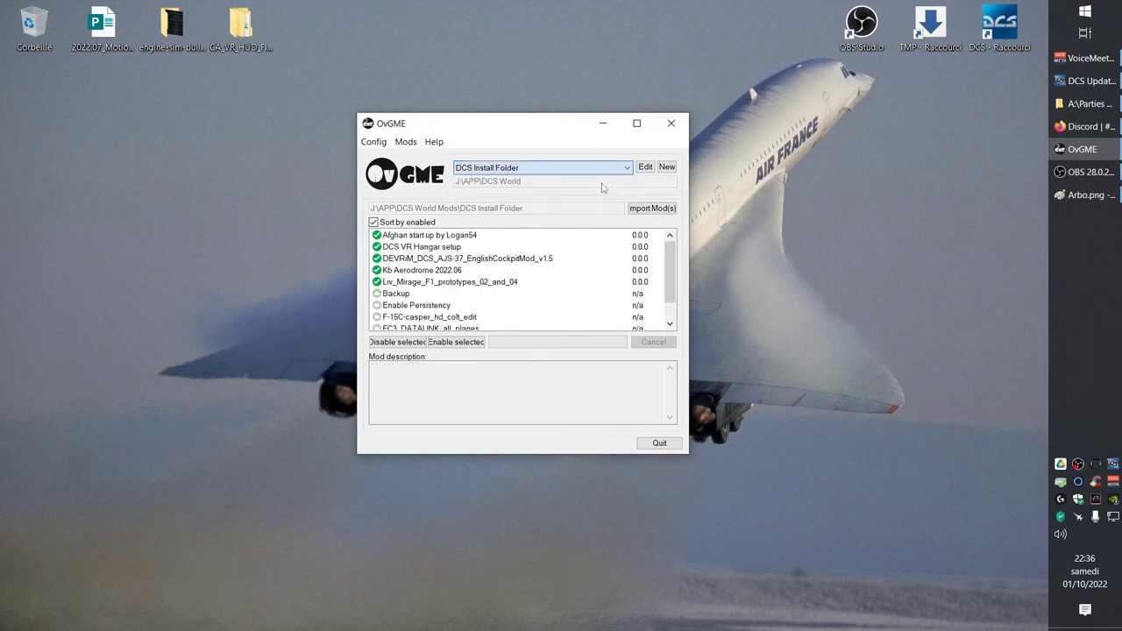
{"action": "left_click", "coordinate": [599, 167]}
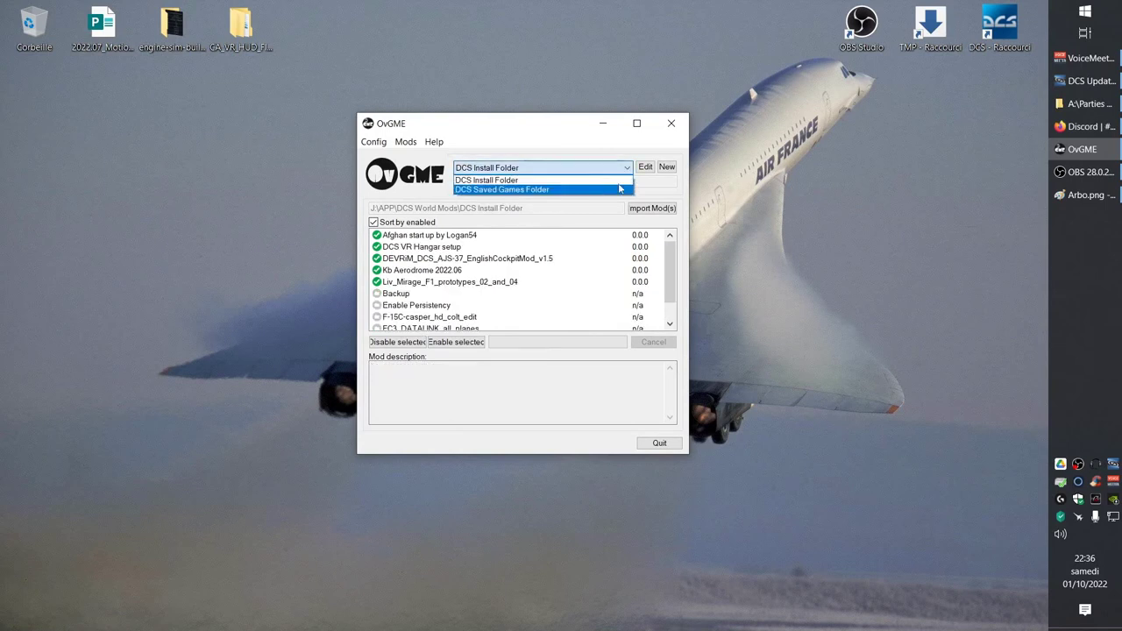
{"action": "left_click", "coordinate": [616, 171]}
{"action": "left_click", "coordinate": [609, 172]}
{"action": "left_click", "coordinate": [606, 189]}
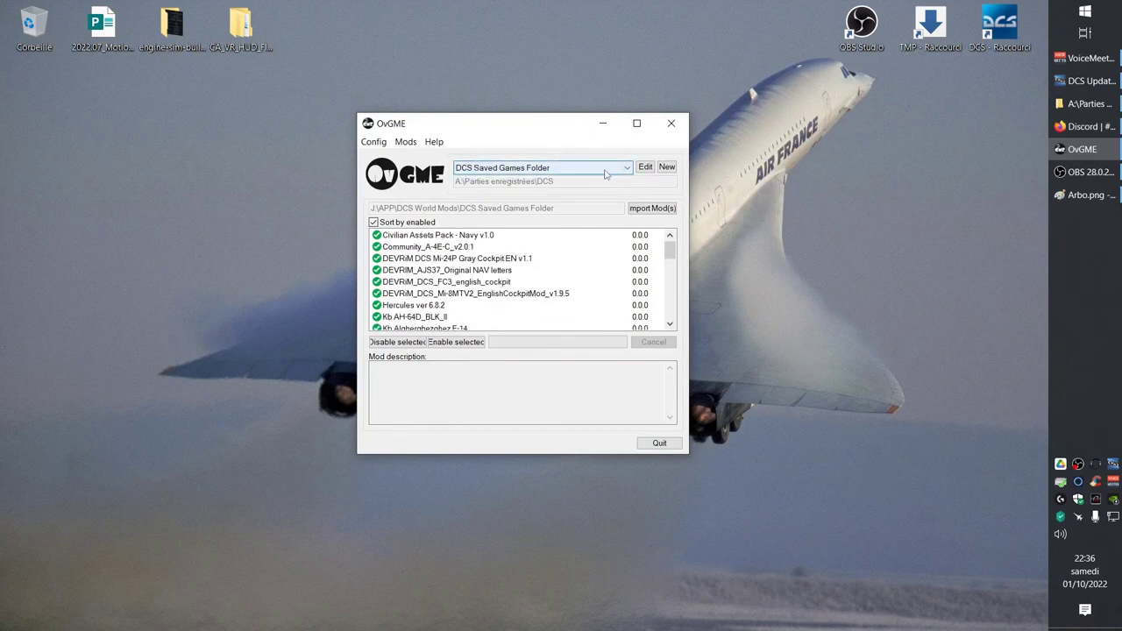
- Examine the title, root folder and mods folder fields of a new configuration, and dismiss the form without creating it
{"action": "left_click", "coordinate": [667, 167]}
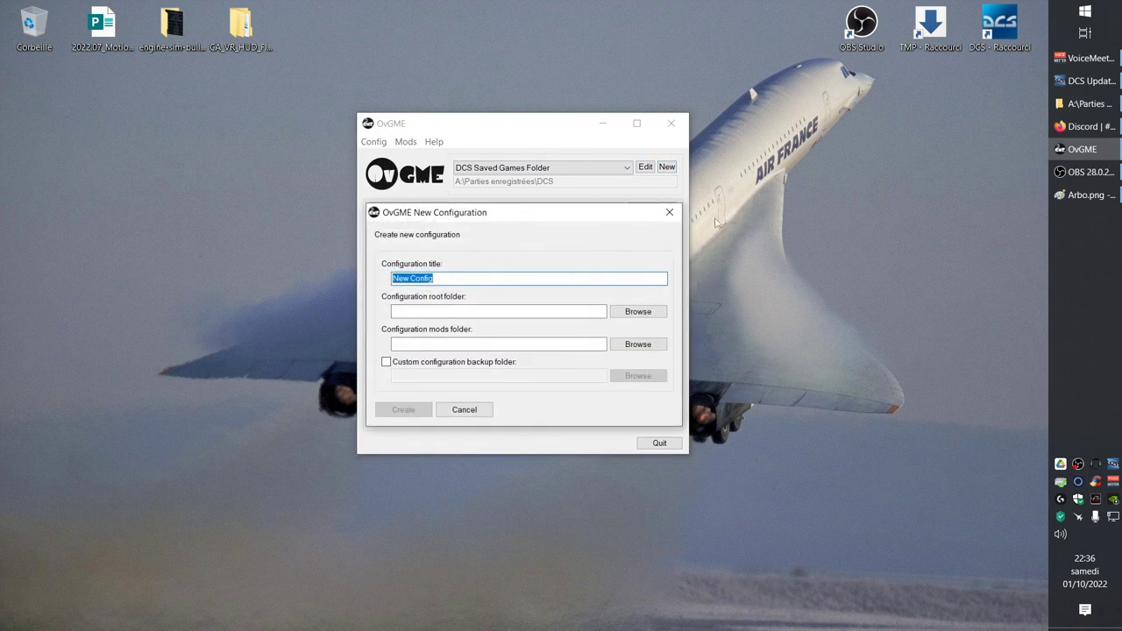
{"action": "left_click_drag", "start_coordinate": [418, 212], "coordinate": [759, 117]}
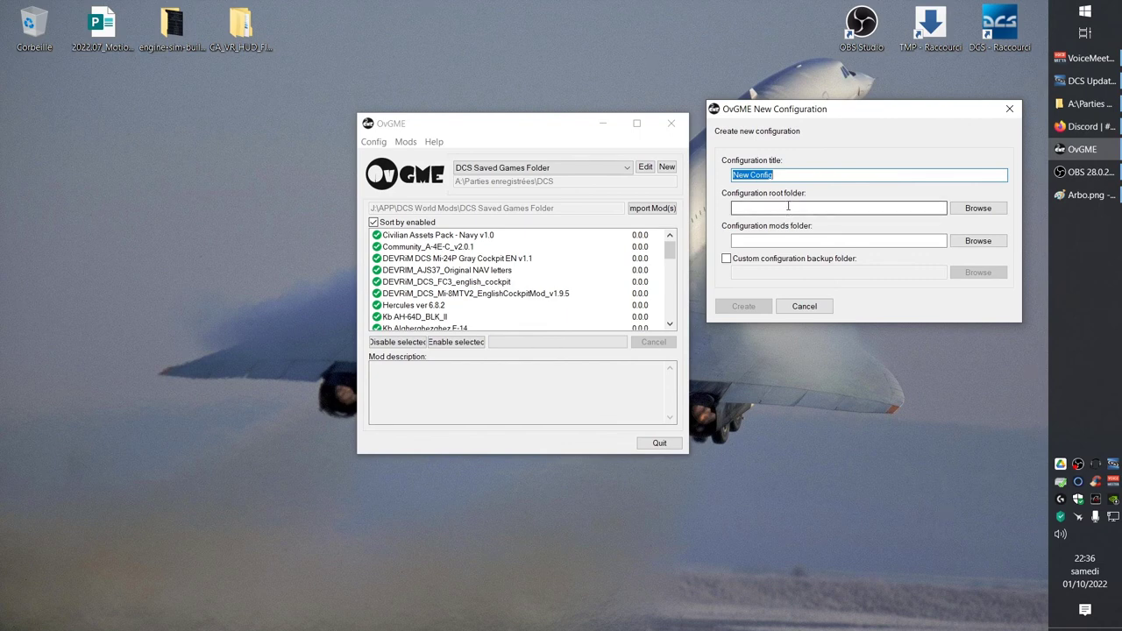
{"action": "left_click", "coordinate": [788, 207]}
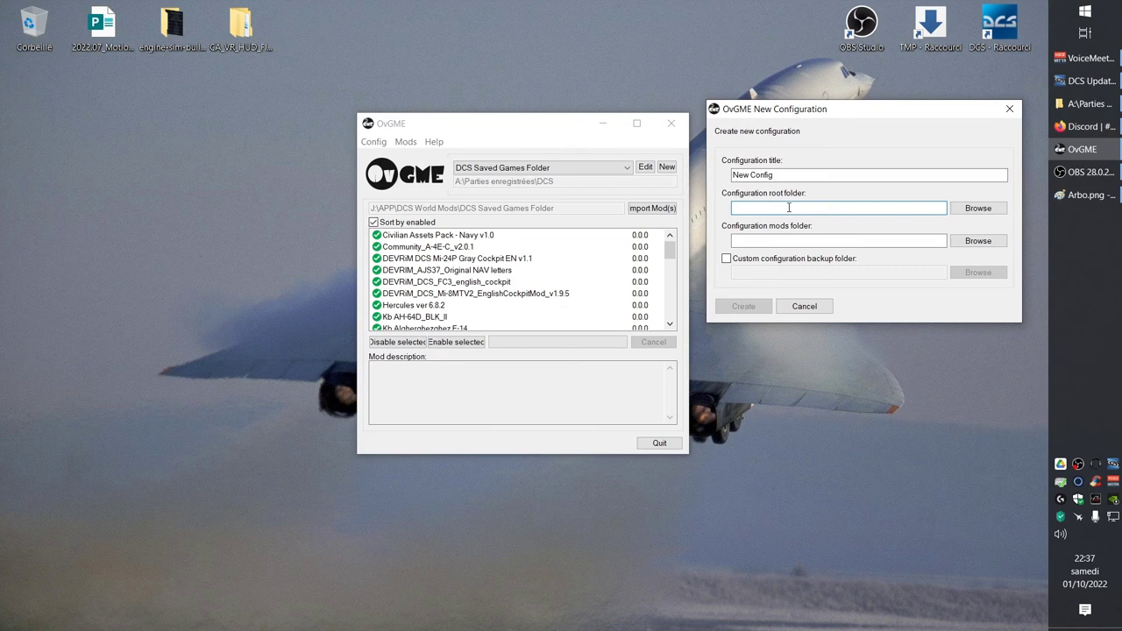
{"action": "left_click", "coordinate": [805, 239]}
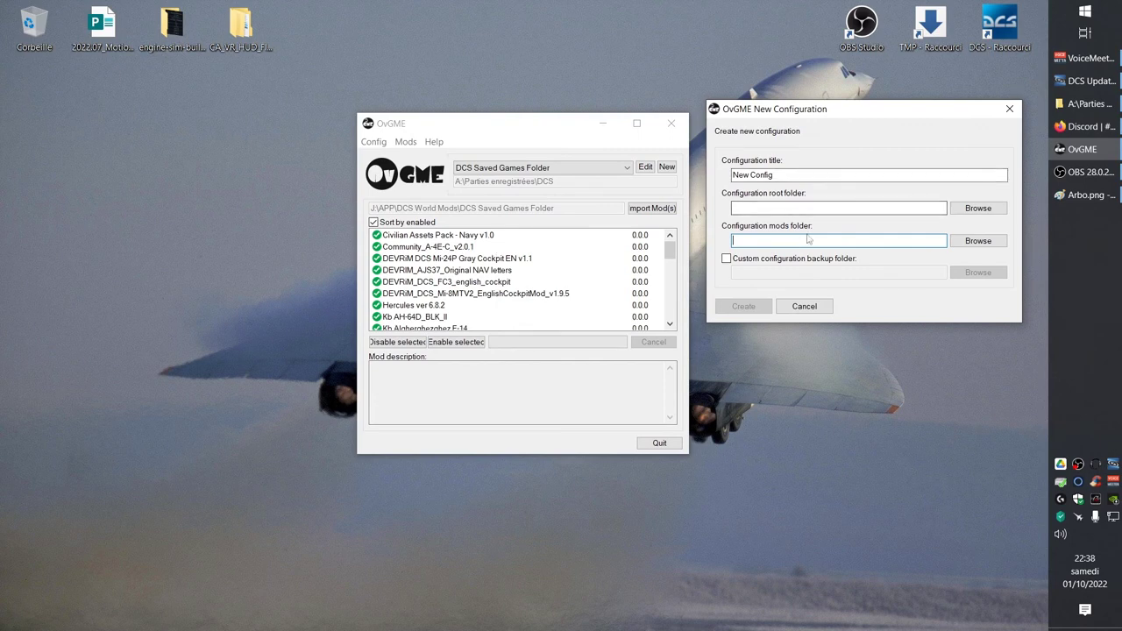
{"action": "double_click", "coordinate": [759, 175]}
{"action": "key", "text": "BackSpace"}
{"action": "key", "text": "ctrl+z"}
{"action": "left_click", "coordinate": [793, 208]}
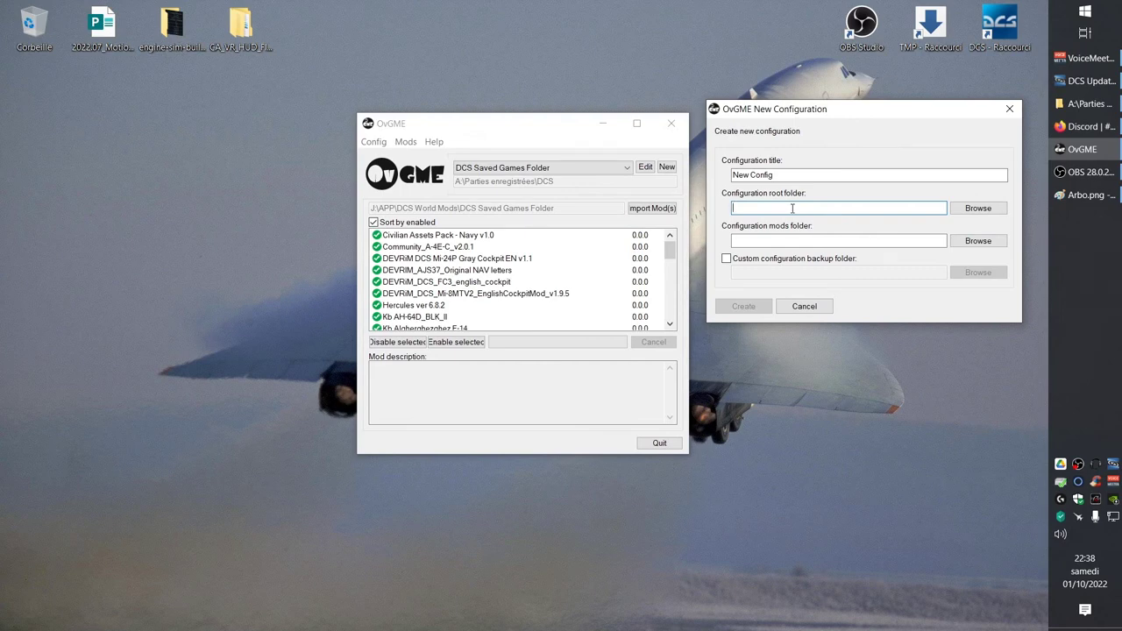
{"action": "left_click", "coordinate": [793, 242]}
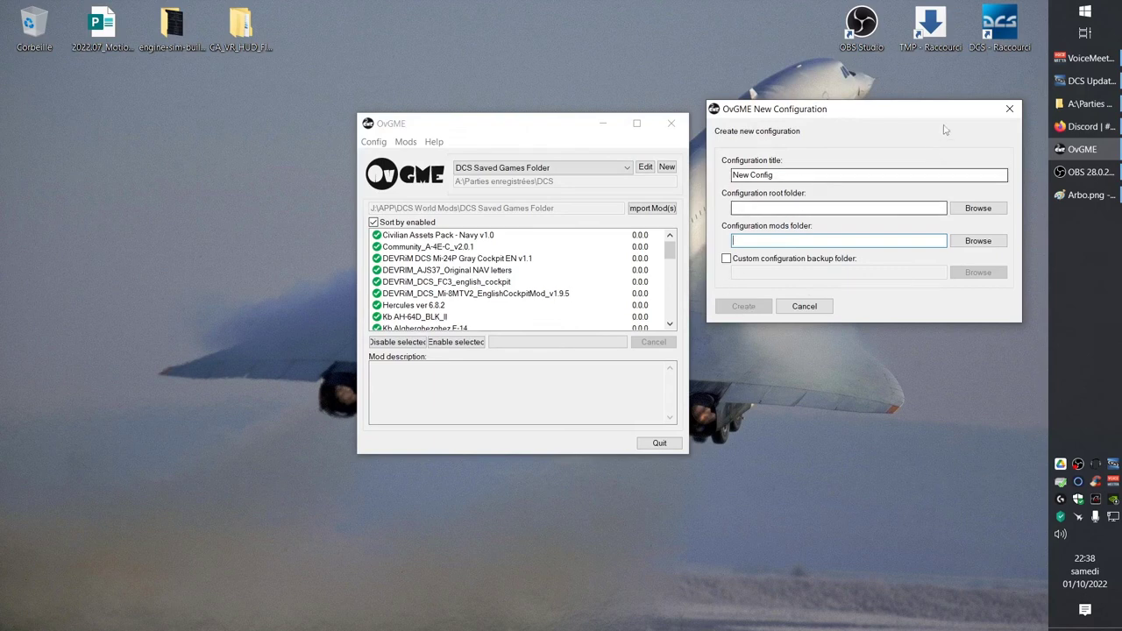
{"action": "left_click", "coordinate": [1008, 108]}
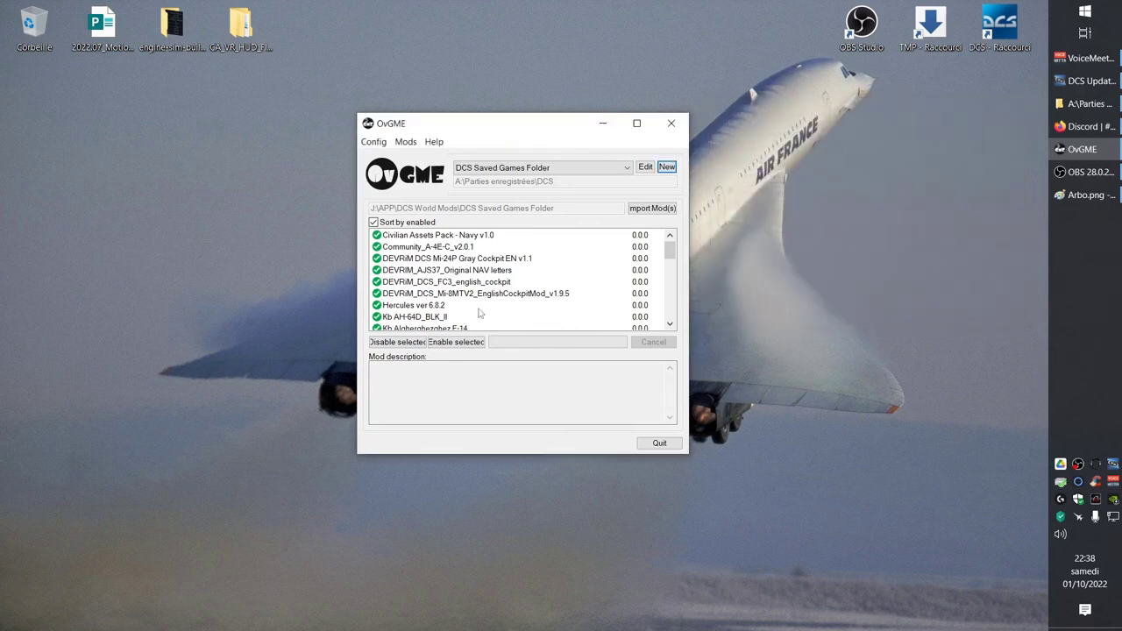
- Review the full DCS Saved Games Folder mod list and select the DEVRIM_AJS37_Original NAV letters mod
{"action": "scroll", "coordinate": [480, 238], "scroll_direction": "down", "scroll_amount": 6}
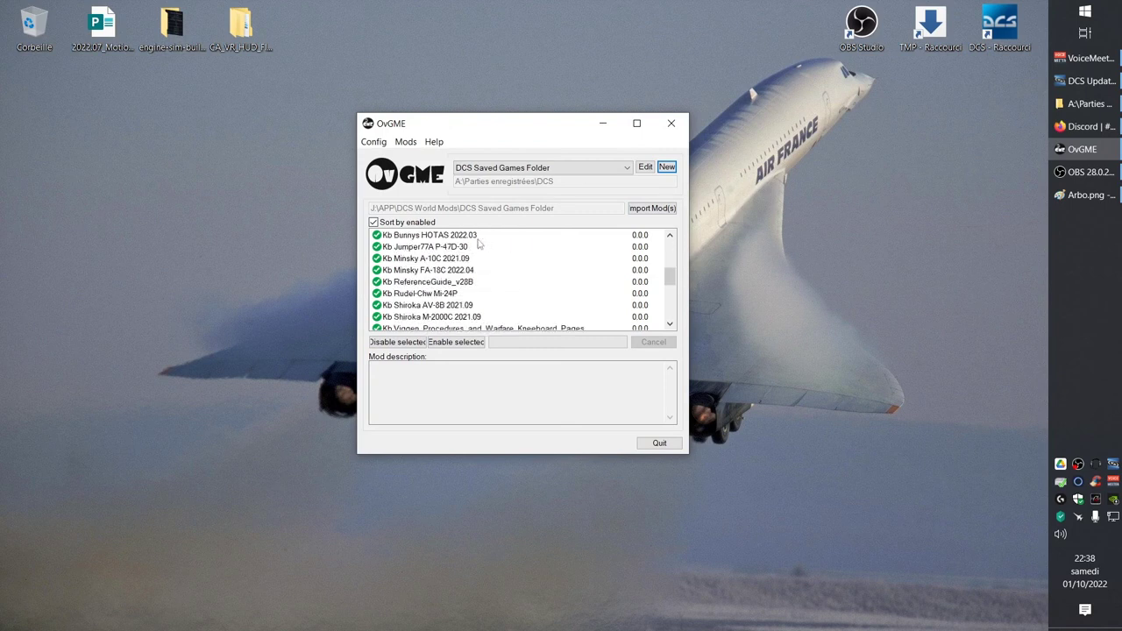
{"action": "scroll", "coordinate": [476, 255], "scroll_direction": "down", "scroll_amount": 2}
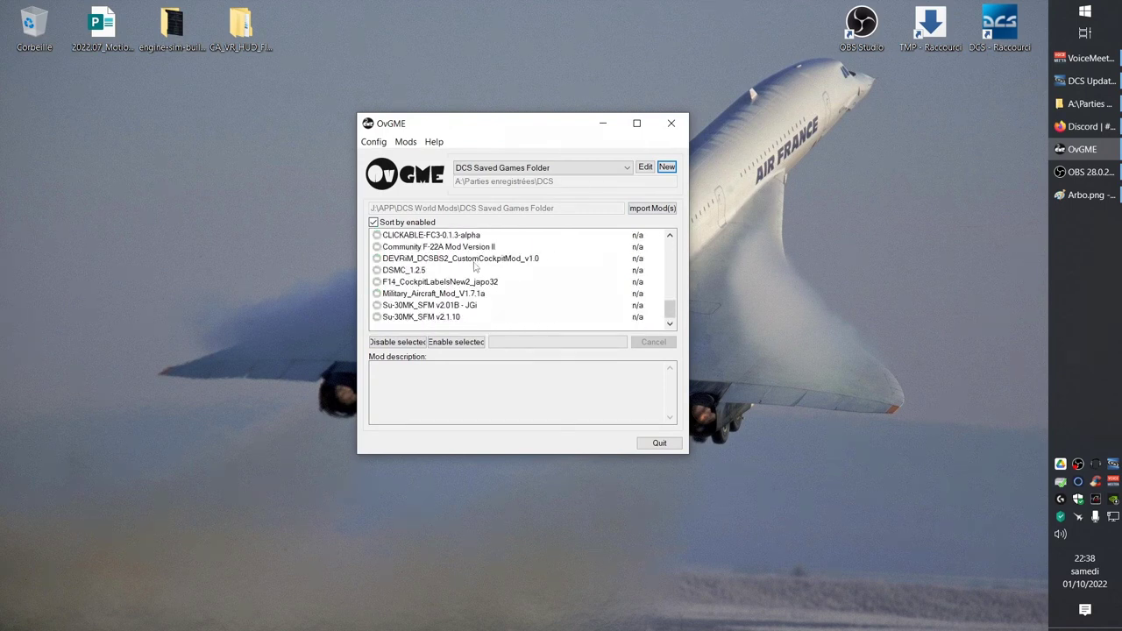
{"action": "scroll", "coordinate": [477, 266], "scroll_direction": "up", "scroll_amount": 5}
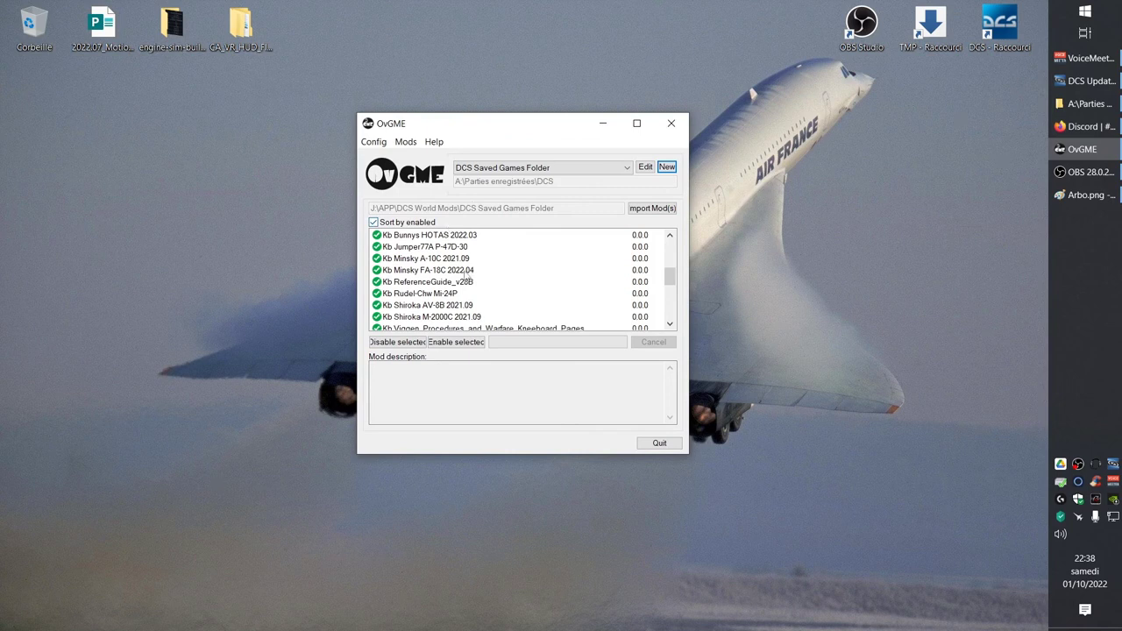
{"action": "scroll", "coordinate": [543, 307], "scroll_direction": "down", "scroll_amount": 1}
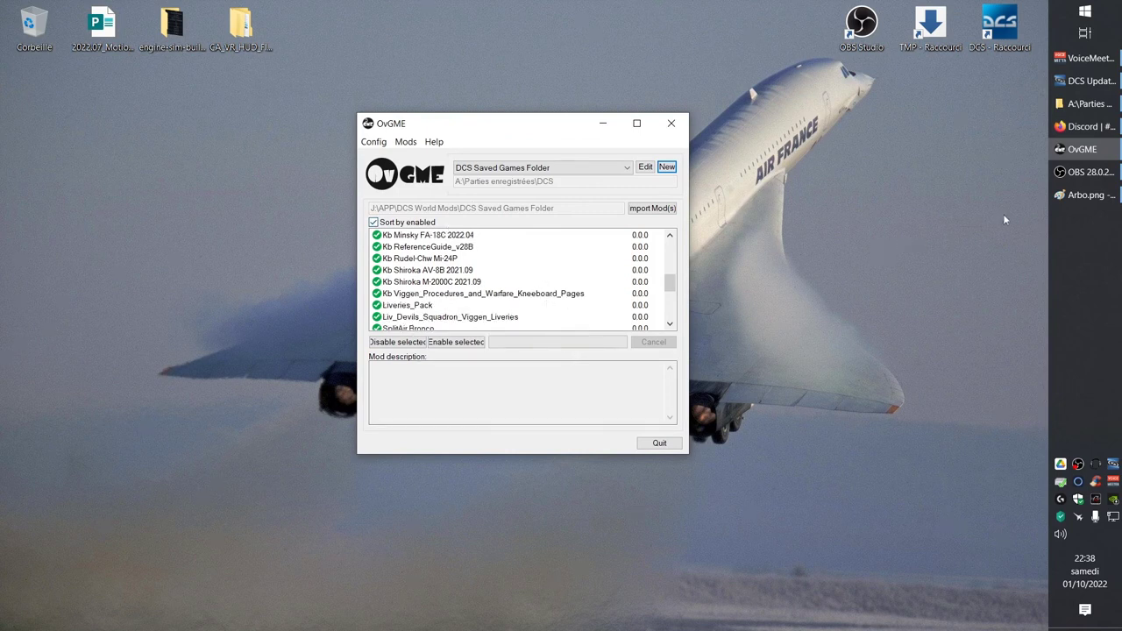
{"action": "scroll", "coordinate": [456, 298], "scroll_direction": "down", "scroll_amount": 2}
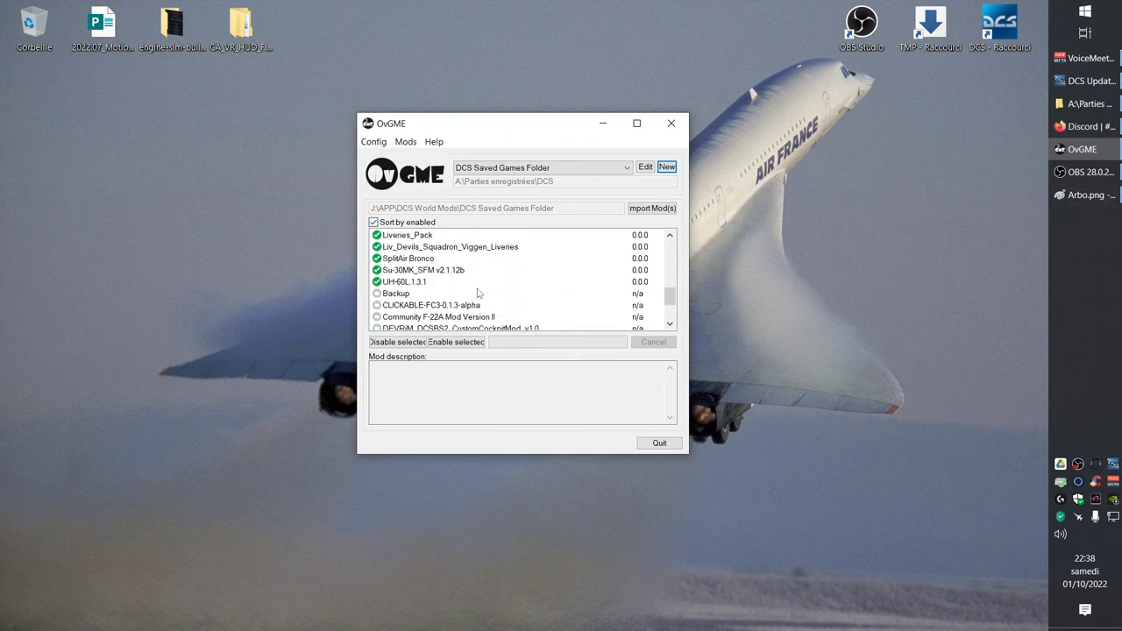
{"action": "scroll", "coordinate": [476, 295], "scroll_direction": "up", "scroll_amount": 4}
{"action": "scroll", "coordinate": [478, 292], "scroll_direction": "up", "scroll_amount": 3}
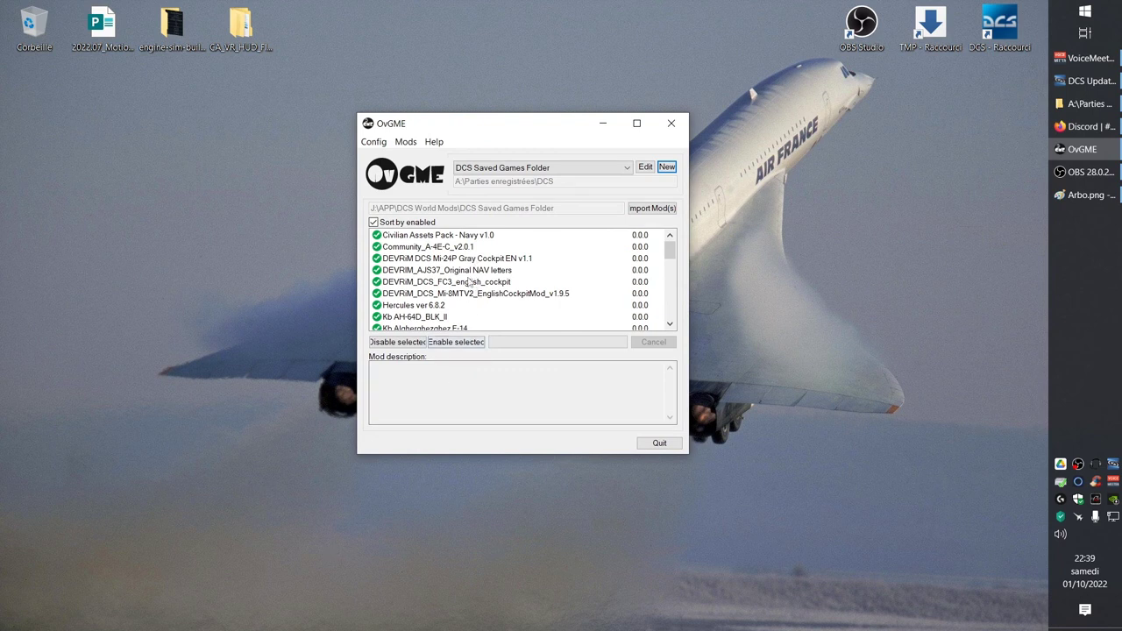
{"action": "left_click", "coordinate": [471, 271]}
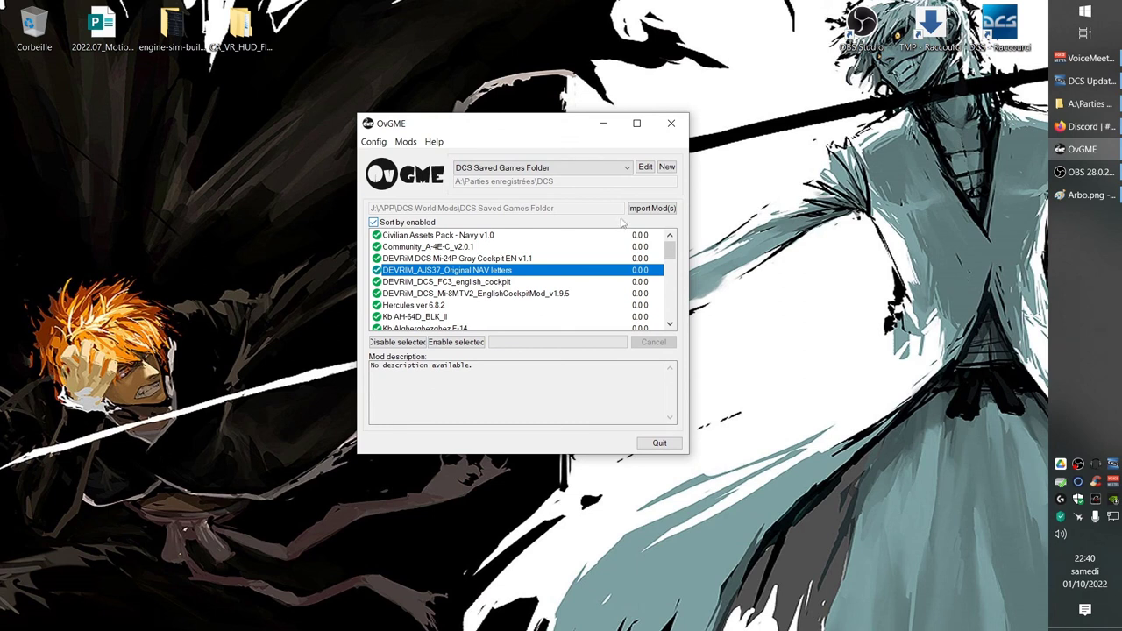
- View the Arbo.png folder diagram in Paint, and open J:\APP\DCS World Mods\DCS Saved Games Folder in File Explorer
{"action": "left_click", "coordinate": [1080, 198]}
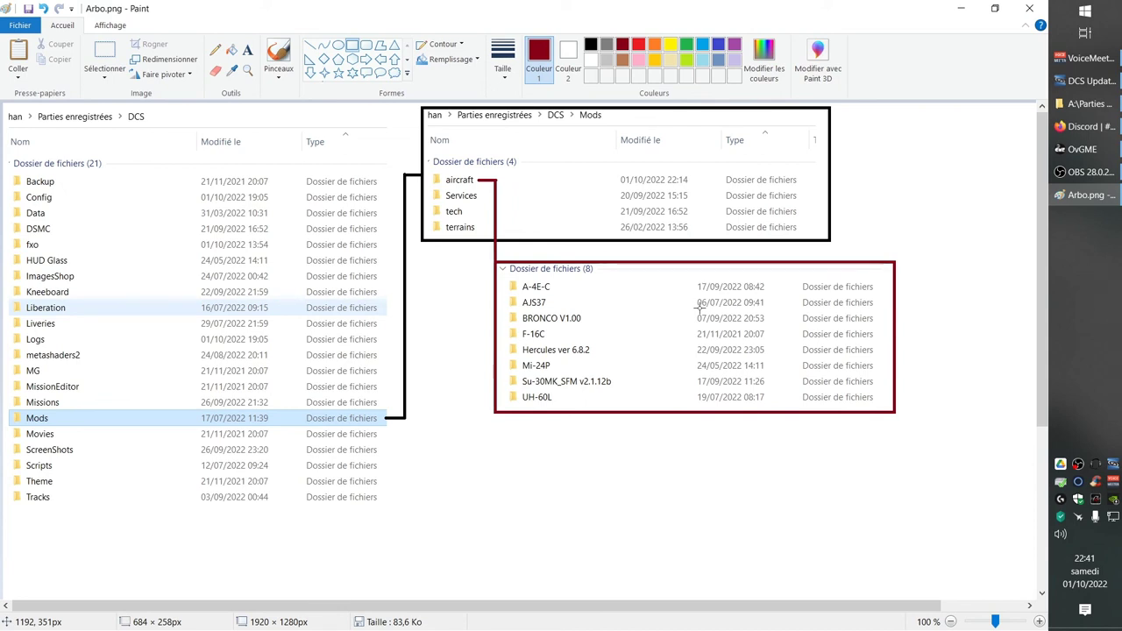
{"action": "left_click", "coordinate": [1078, 107]}
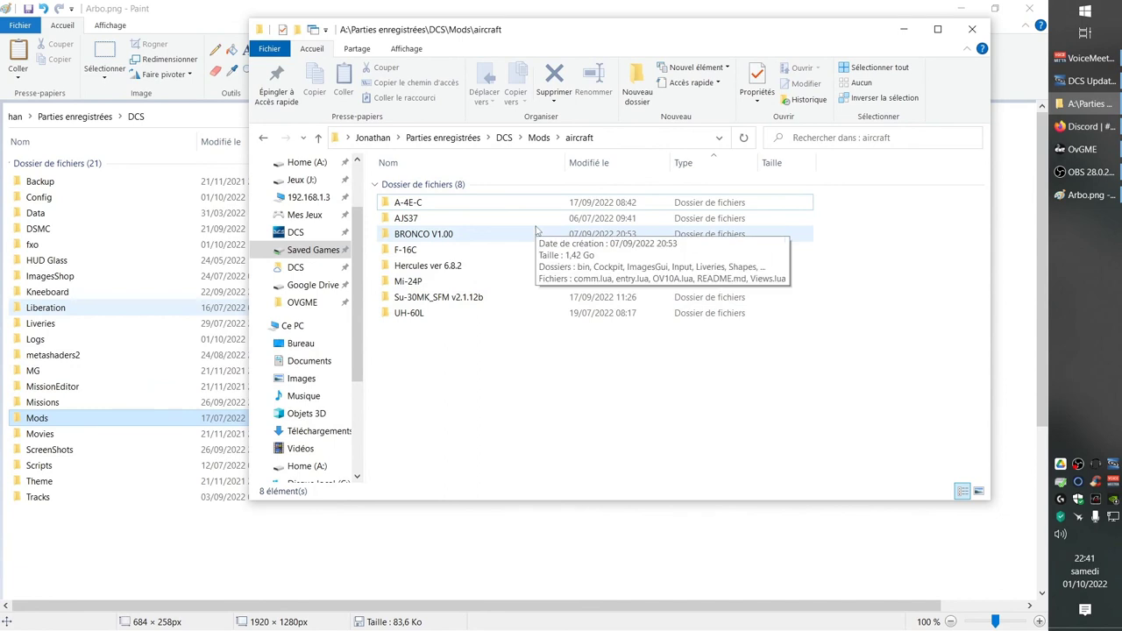
{"action": "left_click", "coordinate": [296, 232]}
{"action": "scroll", "coordinate": [451, 375], "scroll_direction": "down", "scroll_amount": 3}
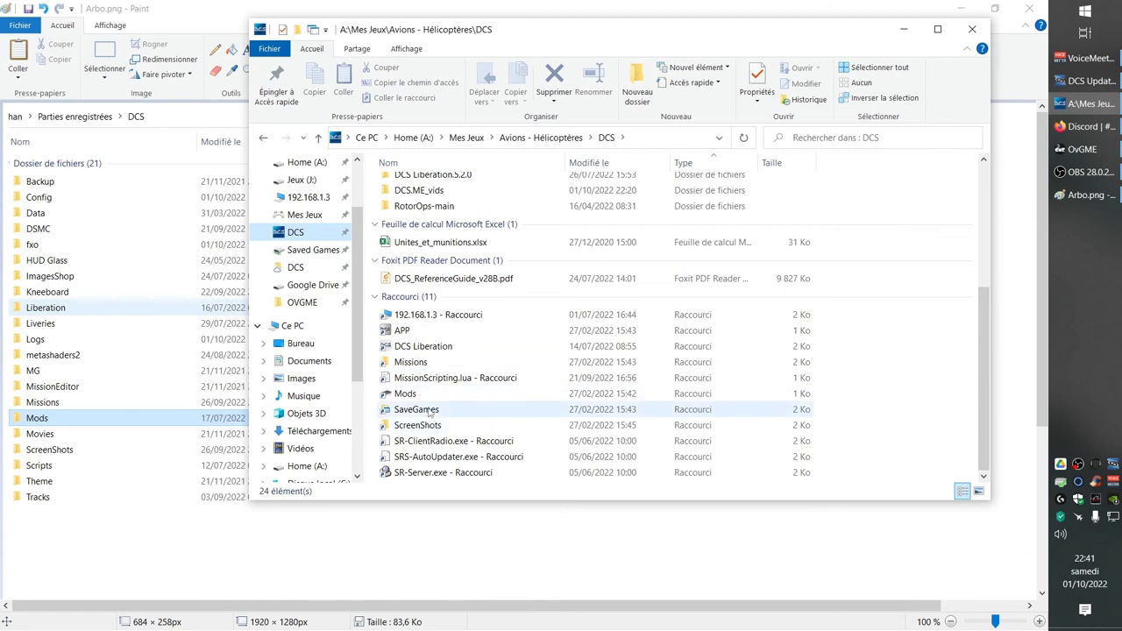
{"action": "double_click", "coordinate": [425, 396]}
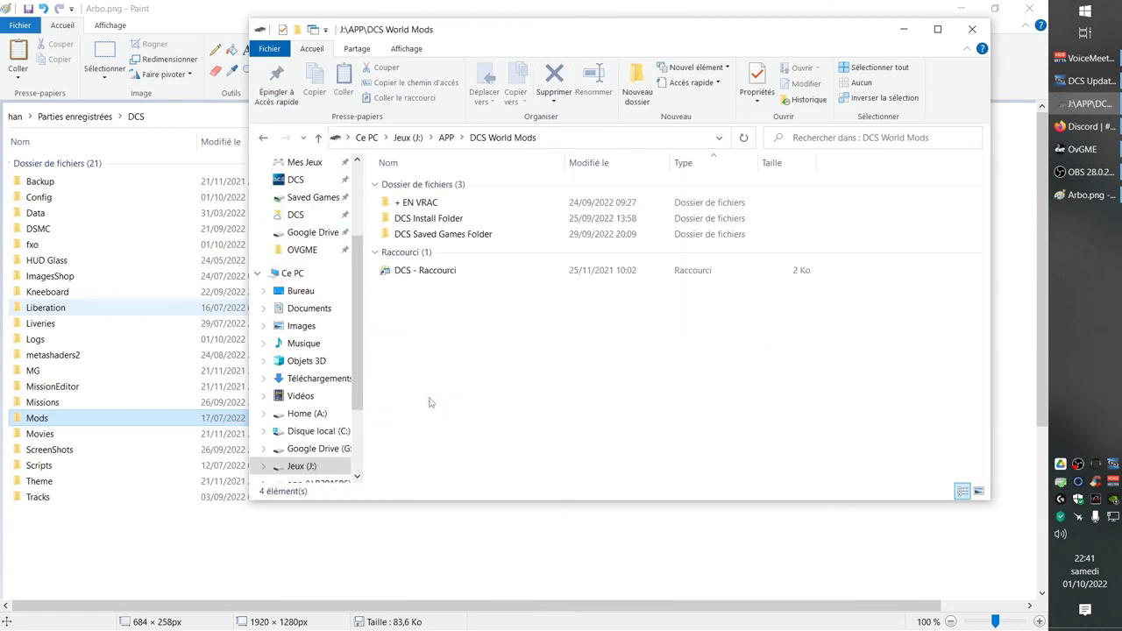
{"action": "double_click", "coordinate": [445, 234]}
{"action": "left_click_drag", "start_coordinate": [668, 35], "coordinate": [605, 37]}
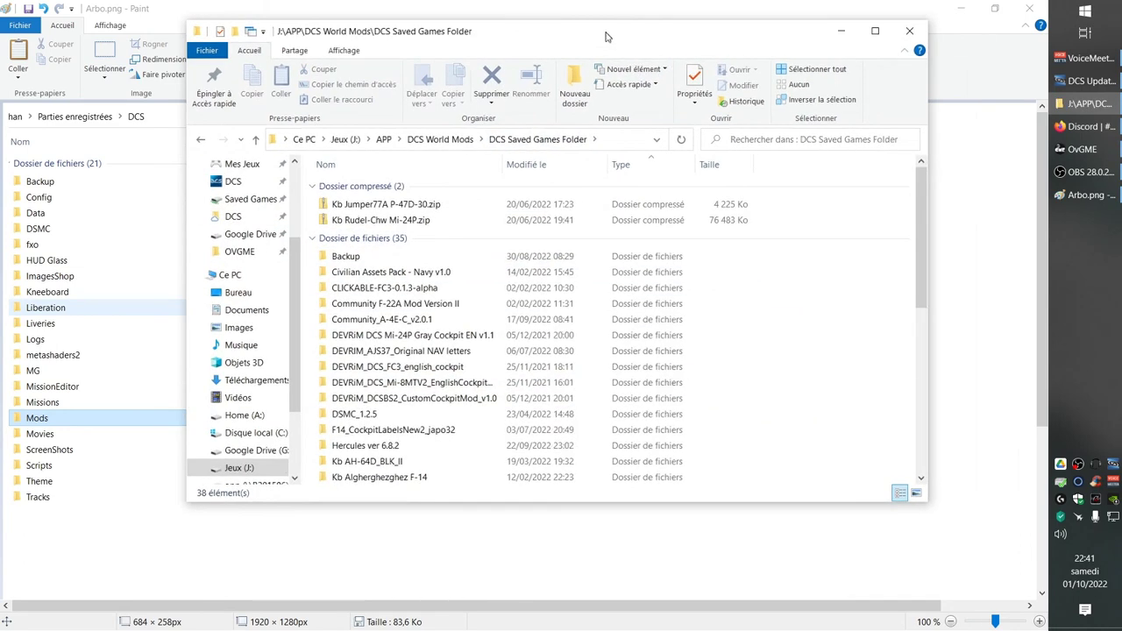
- Switch to OvGME and place its window beside the folder window to compare the mod list with the folder's contents
{"action": "left_click", "coordinate": [1081, 150]}
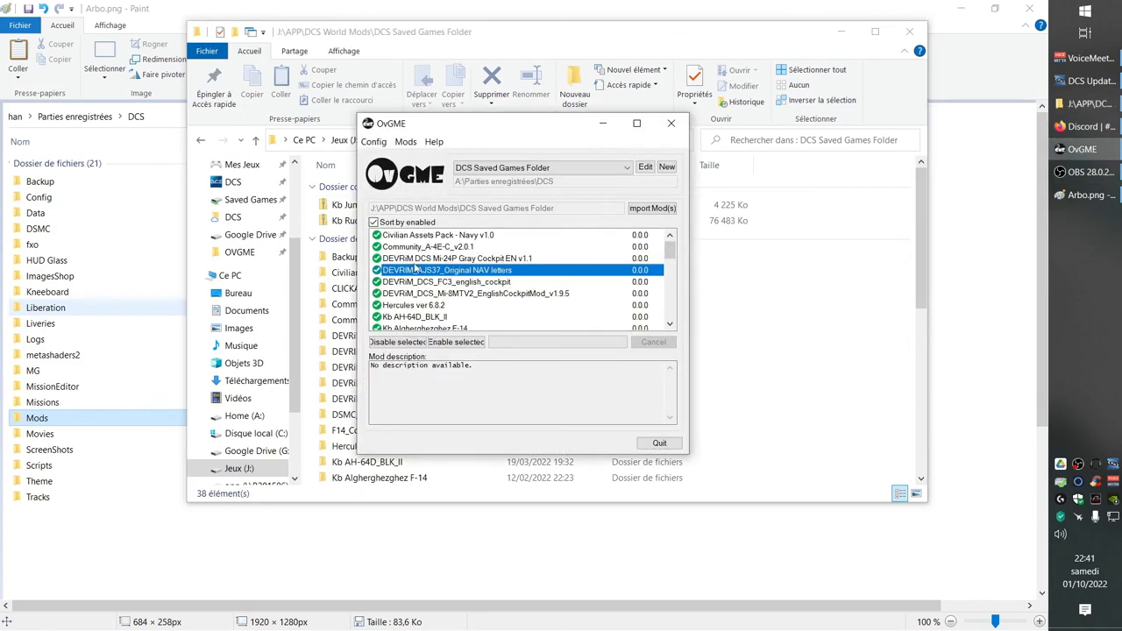
{"action": "left_click_drag", "start_coordinate": [511, 125], "coordinate": [799, 86]}
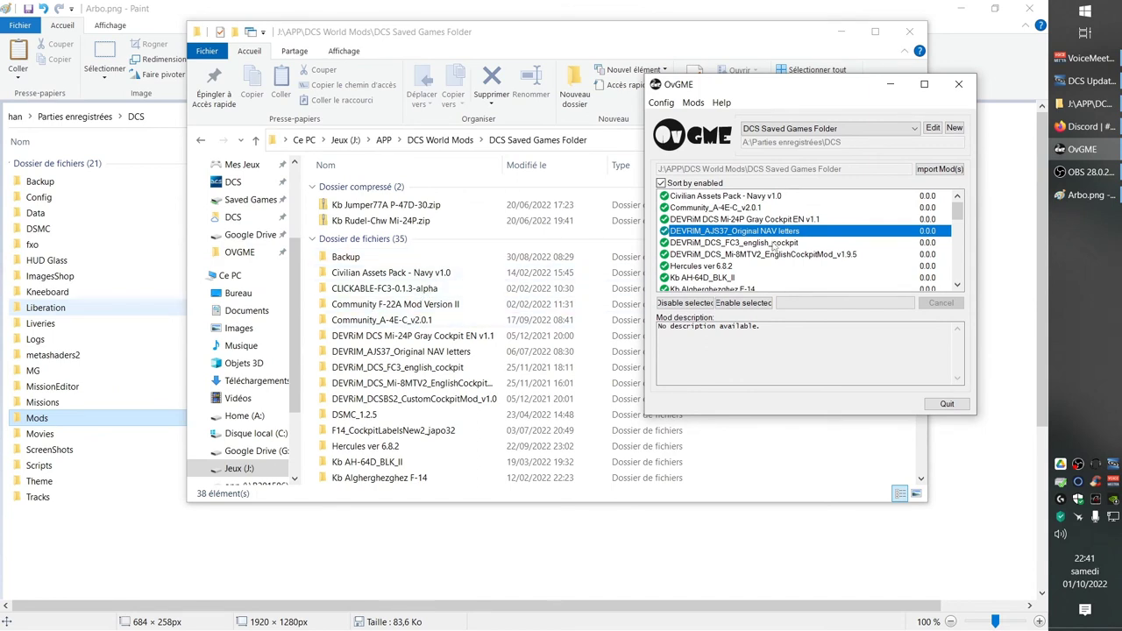
{"action": "scroll", "coordinate": [767, 252], "scroll_direction": "down", "scroll_amount": 5}
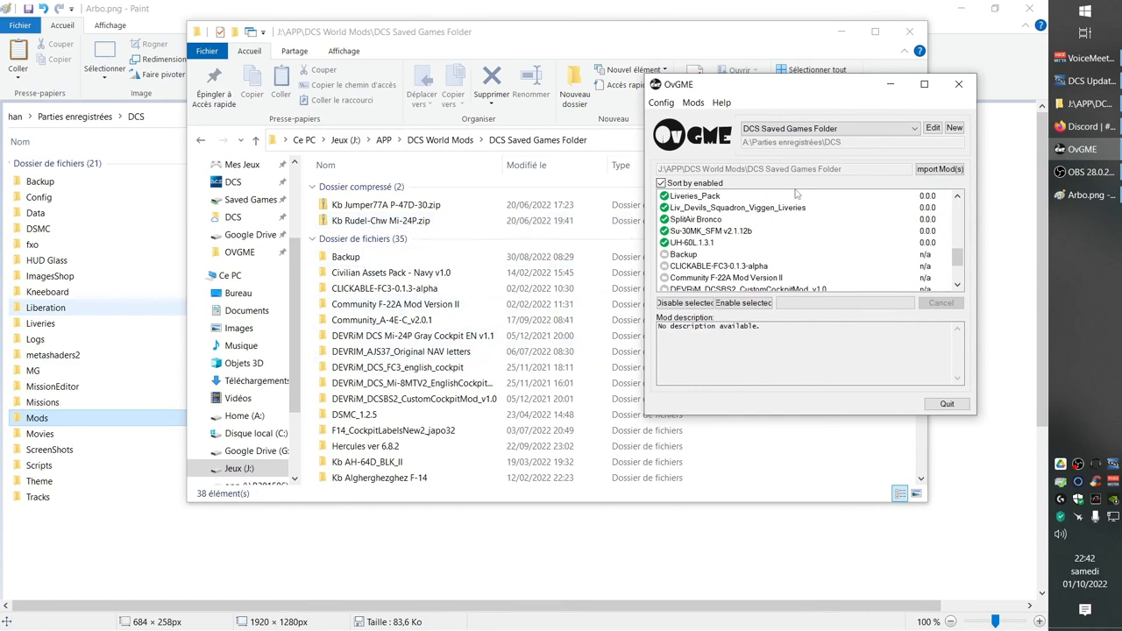
- Inspect the Community F-22A Mod Version II folder down to Mods\aircraft\F-22A, and return to DCS Saved Games Folder
{"action": "scroll", "coordinate": [381, 320], "scroll_direction": "down", "scroll_amount": 3}
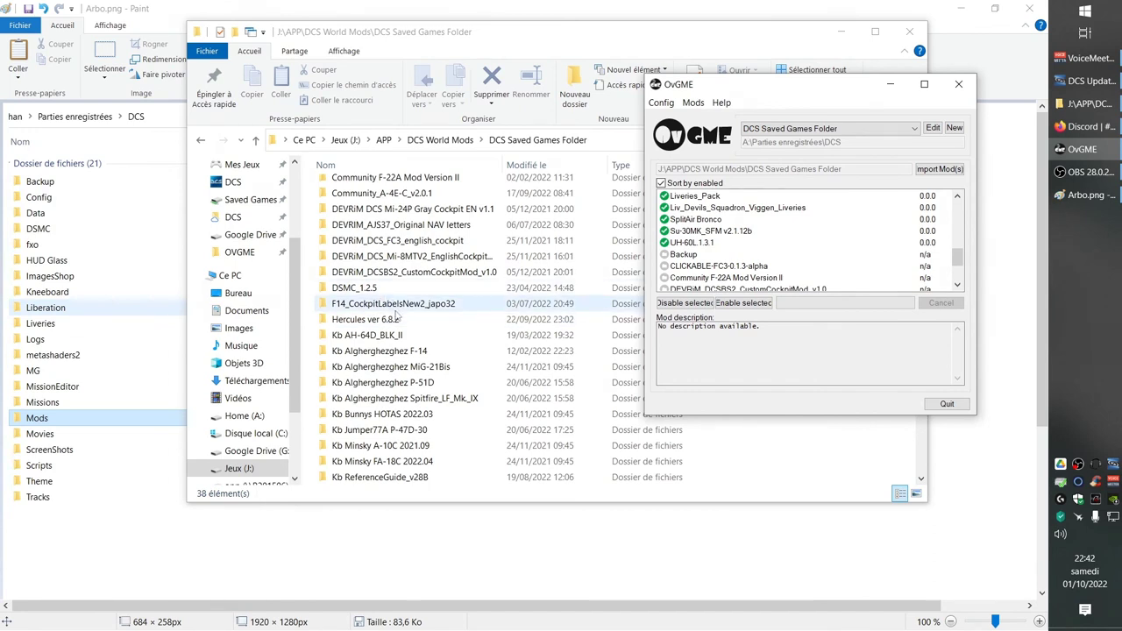
{"action": "scroll", "coordinate": [402, 308], "scroll_direction": "up", "scroll_amount": 1}
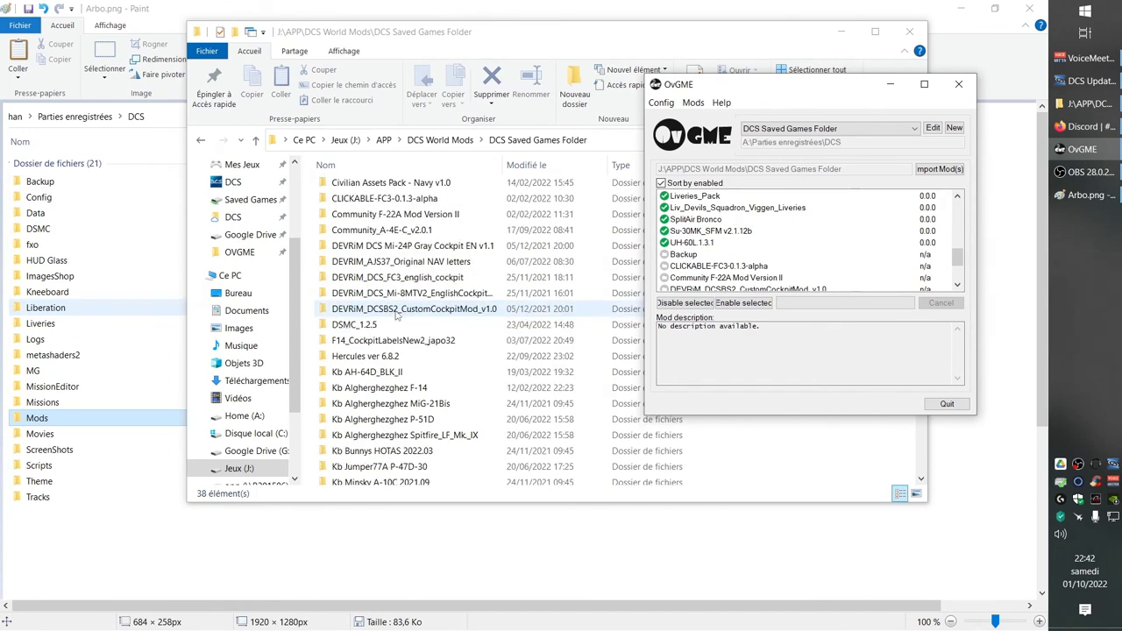
{"action": "double_click", "coordinate": [383, 216]}
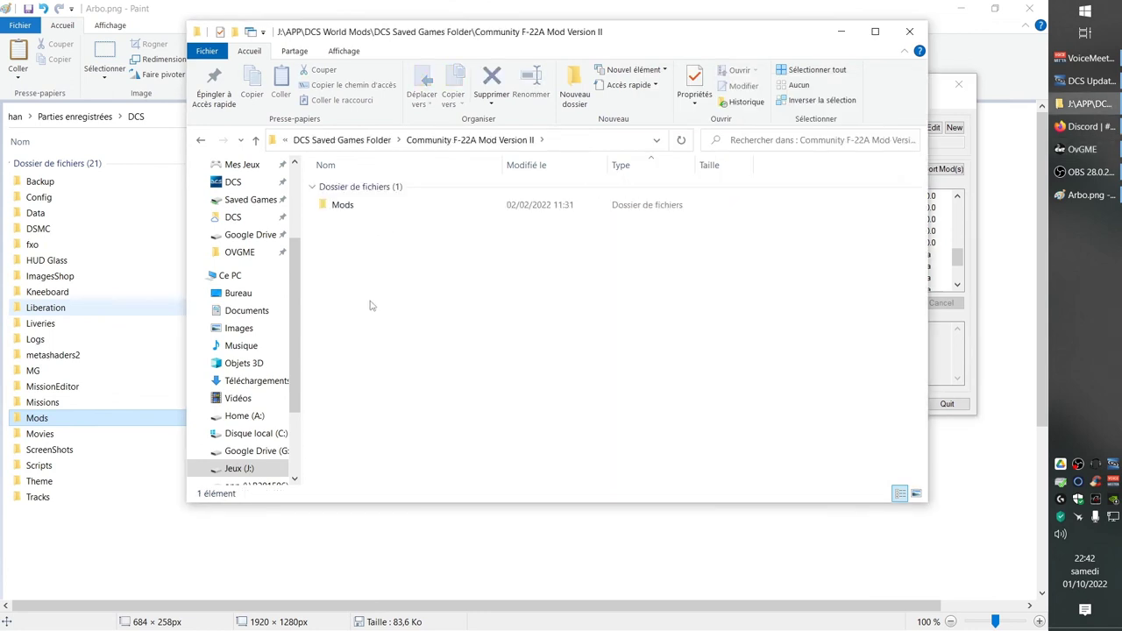
{"action": "double_click", "coordinate": [357, 209]}
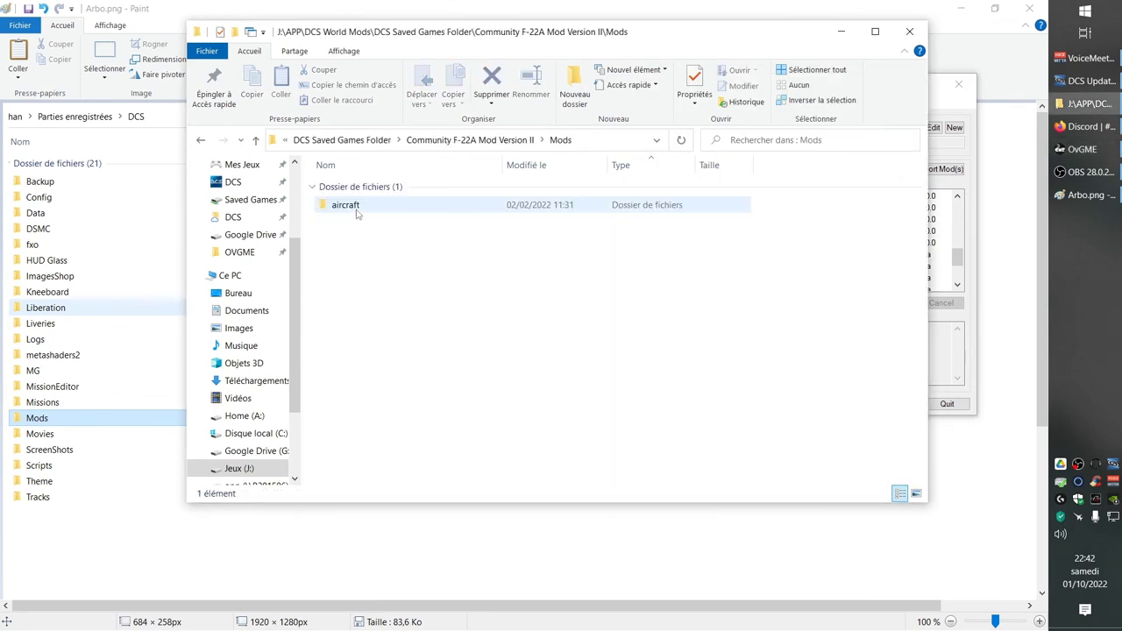
{"action": "double_click", "coordinate": [345, 205]}
{"action": "double_click", "coordinate": [357, 208]}
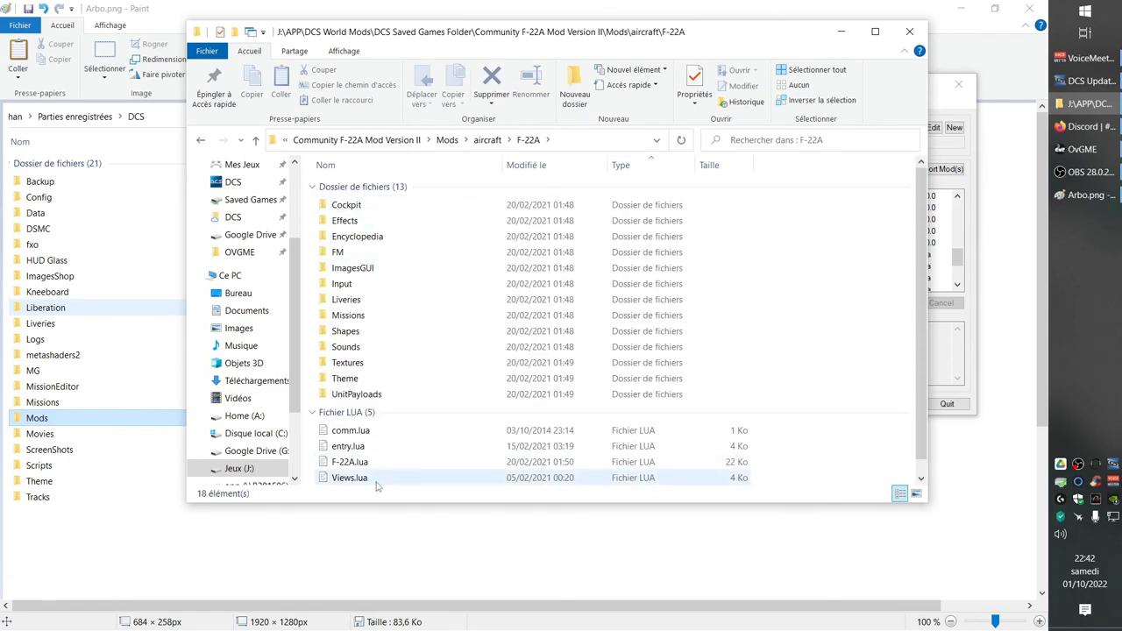
{"action": "left_click", "coordinate": [489, 142]}
{"action": "left_click", "coordinate": [410, 141]}
{"action": "left_click", "coordinate": [375, 140]}
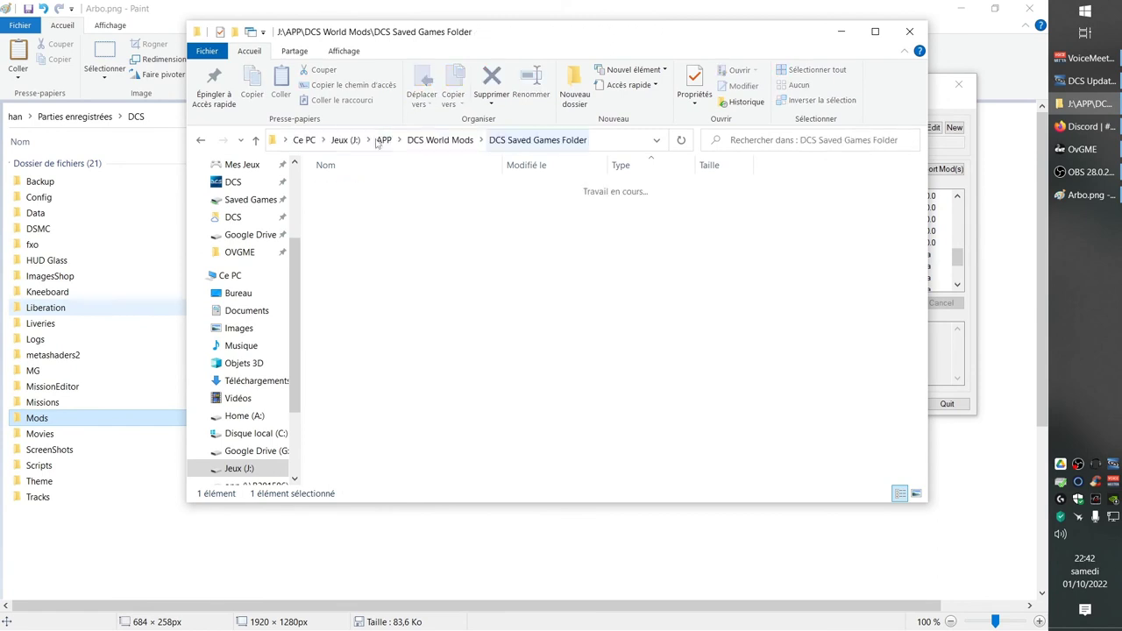
- Switch to OvGME and select the Community_A-4E-C_v2.0.1 mod in the list
{"action": "left_click", "coordinate": [953, 112]}
{"action": "scroll", "coordinate": [736, 260], "scroll_direction": "up", "scroll_amount": 5}
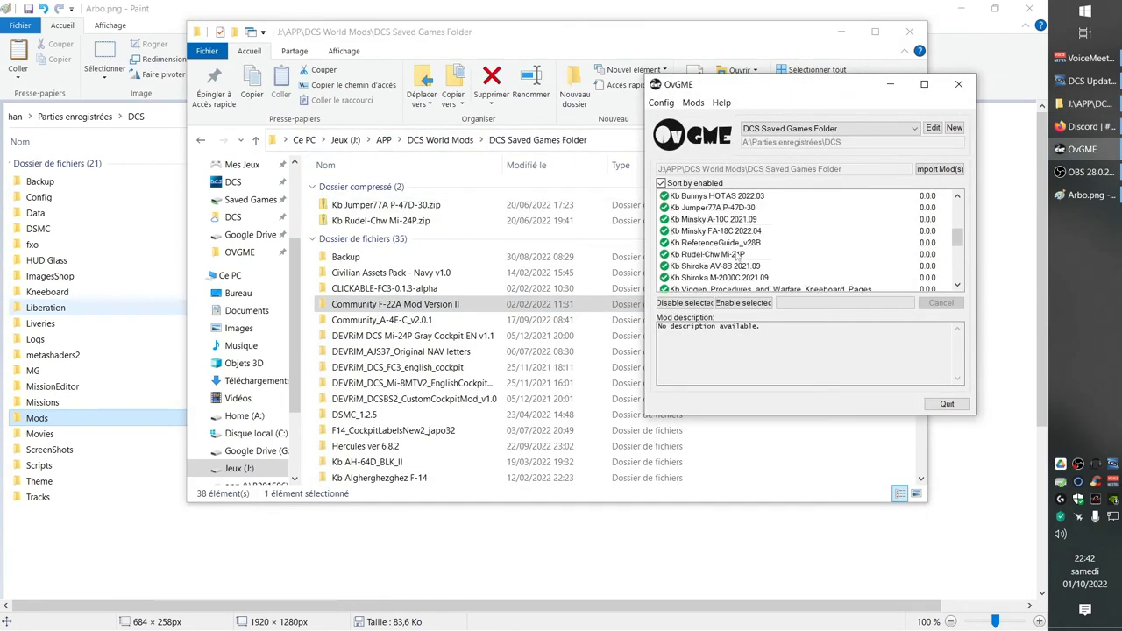
{"action": "scroll", "coordinate": [737, 254], "scroll_direction": "up", "scroll_amount": 2}
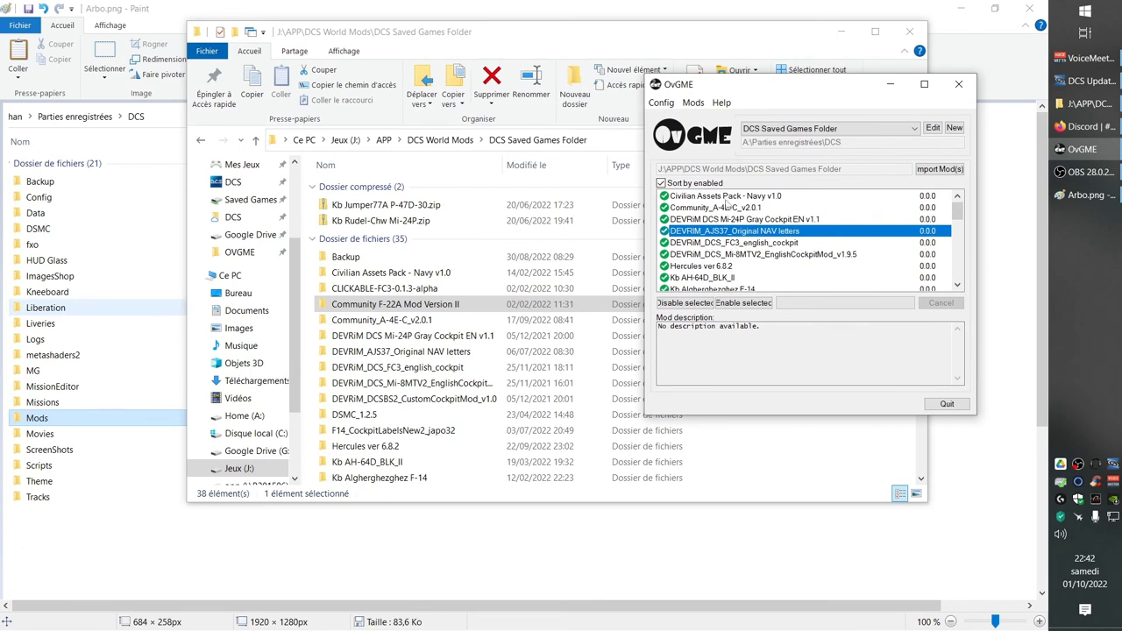
{"action": "left_click", "coordinate": [727, 209]}
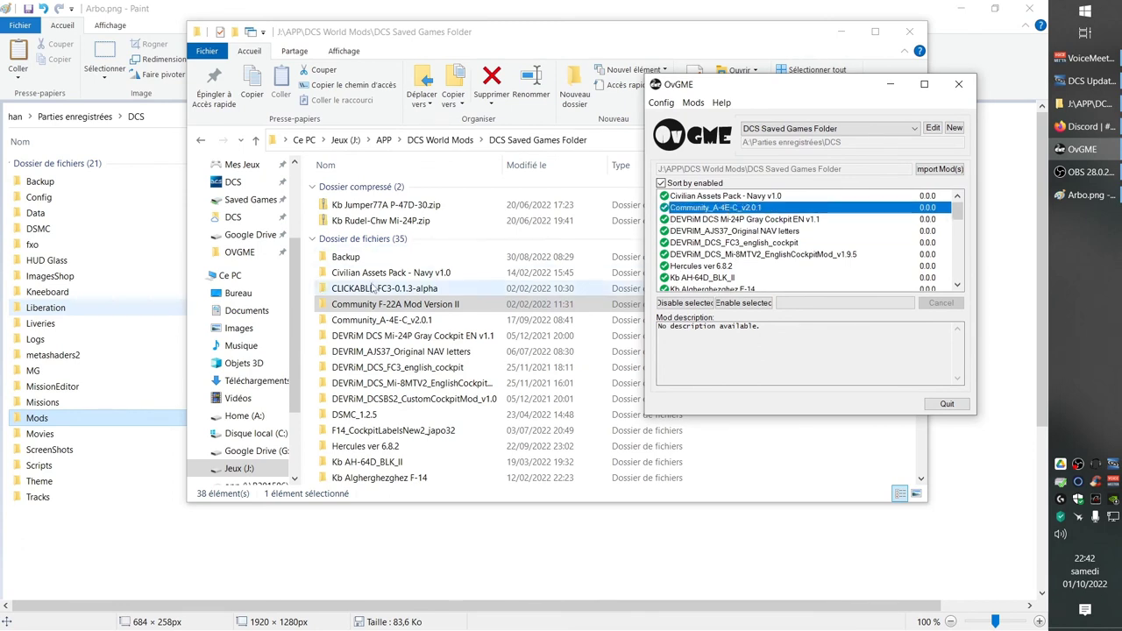
- Switch to File Explorer and open the Community_A-4E-C_v2.0.1 mod's Mods\aircraft\A-4E-C folder
{"action": "left_click", "coordinate": [387, 321]}
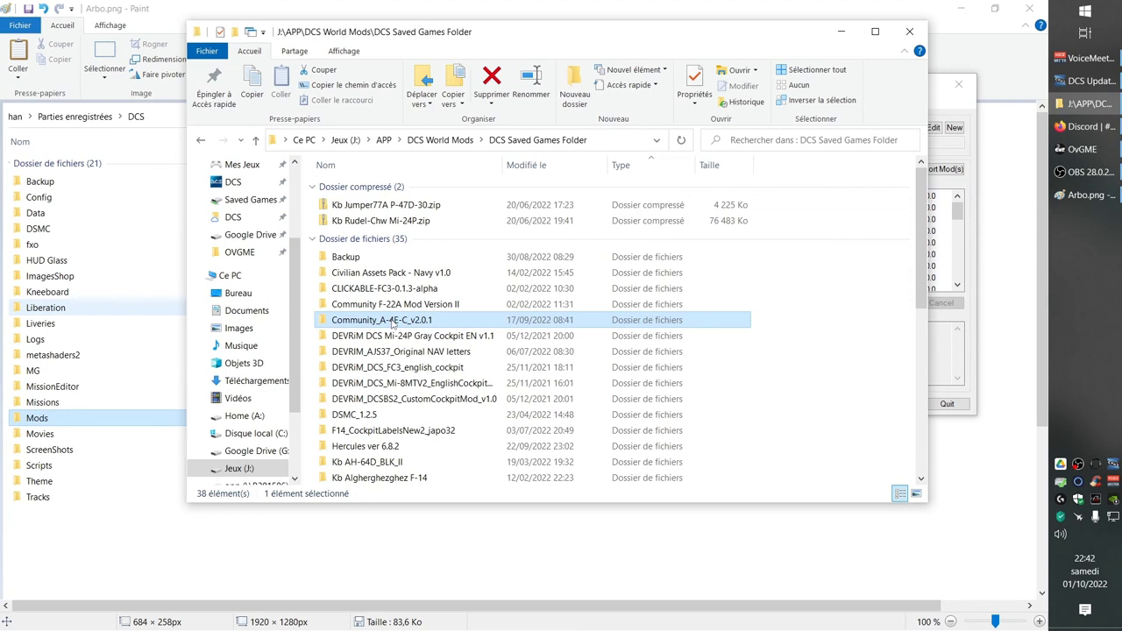
{"action": "double_click", "coordinate": [392, 321]}
{"action": "double_click", "coordinate": [348, 208]}
{"action": "double_click", "coordinate": [348, 209]}
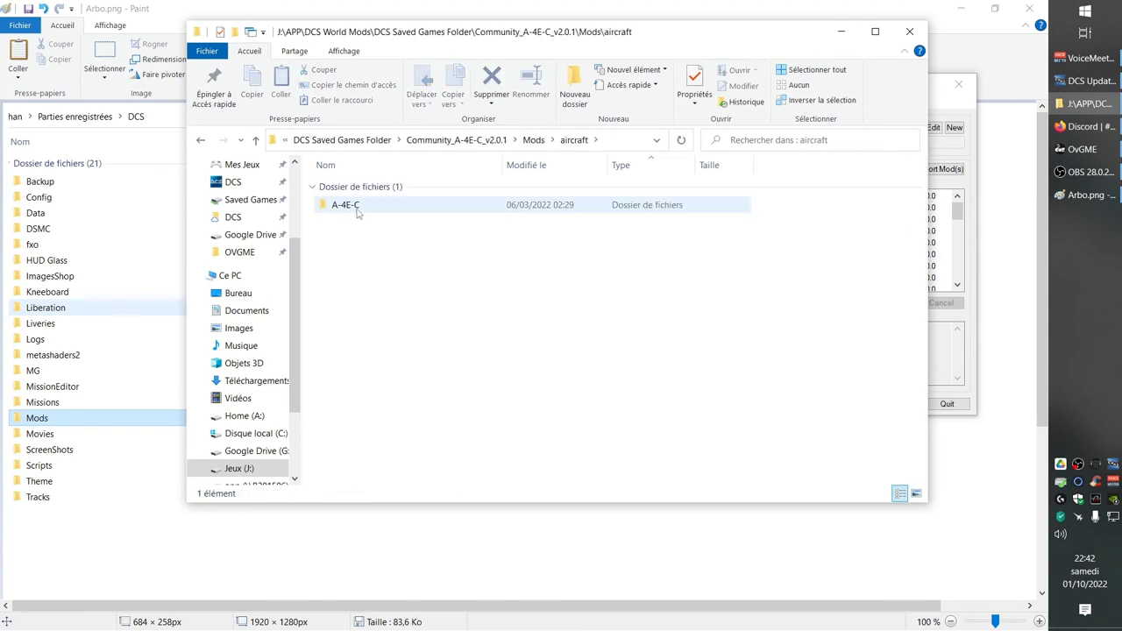
{"action": "double_click", "coordinate": [346, 205]}
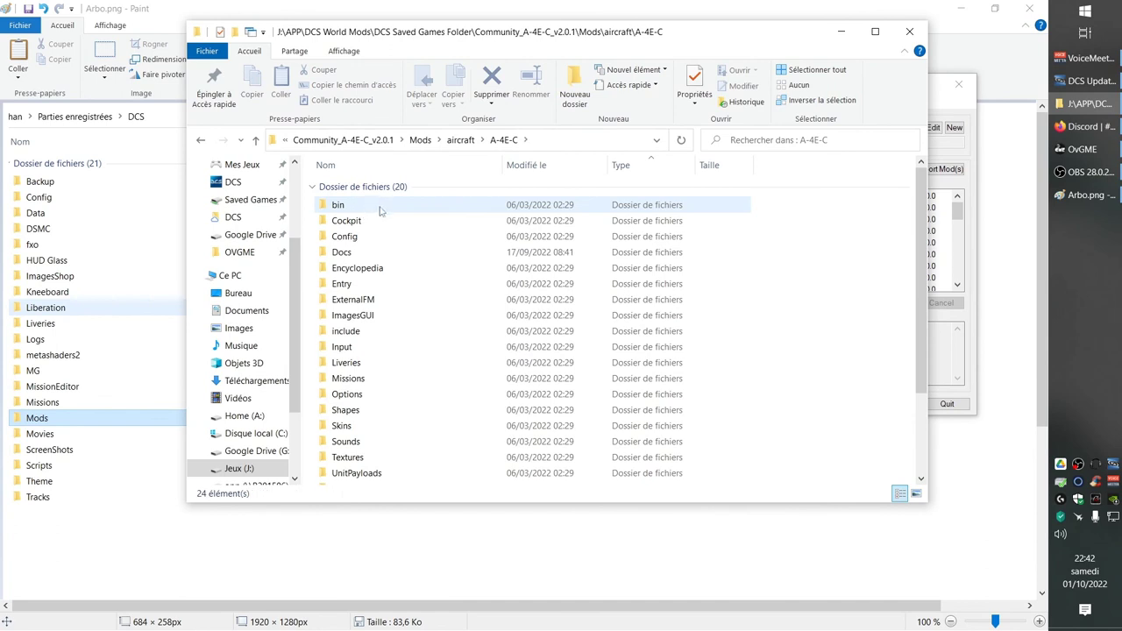
- Return to the A-4E-C mod's aircraft folder, and minimize File Explorer and OvGME to view the Arbo.png diagram in Paint
{"action": "left_click", "coordinate": [459, 142]}
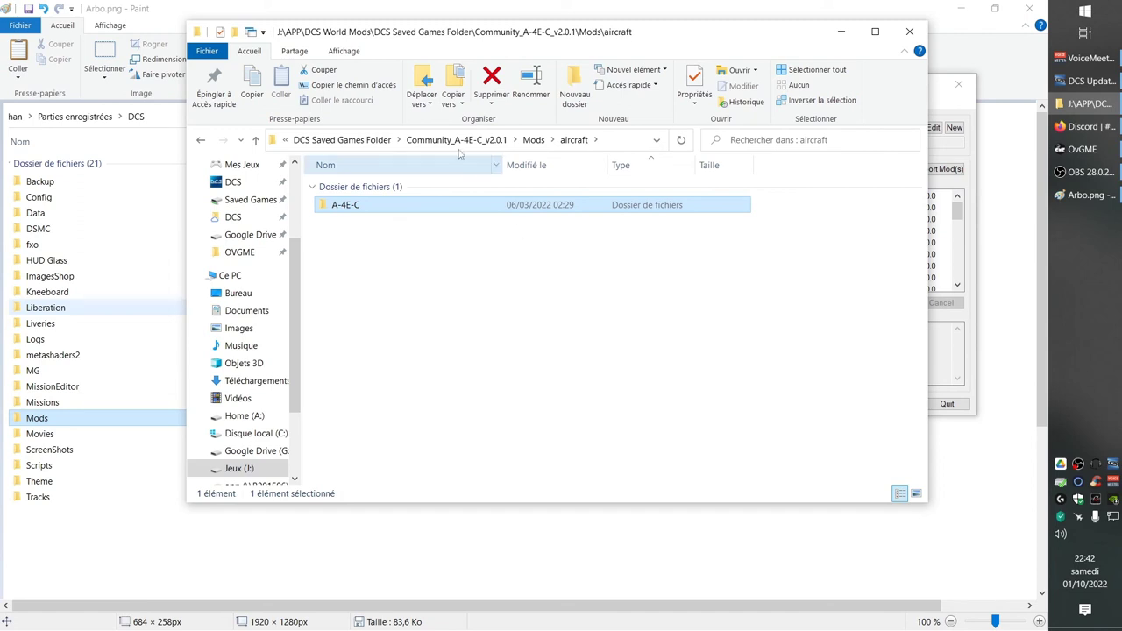
{"action": "left_click", "coordinate": [574, 140]}
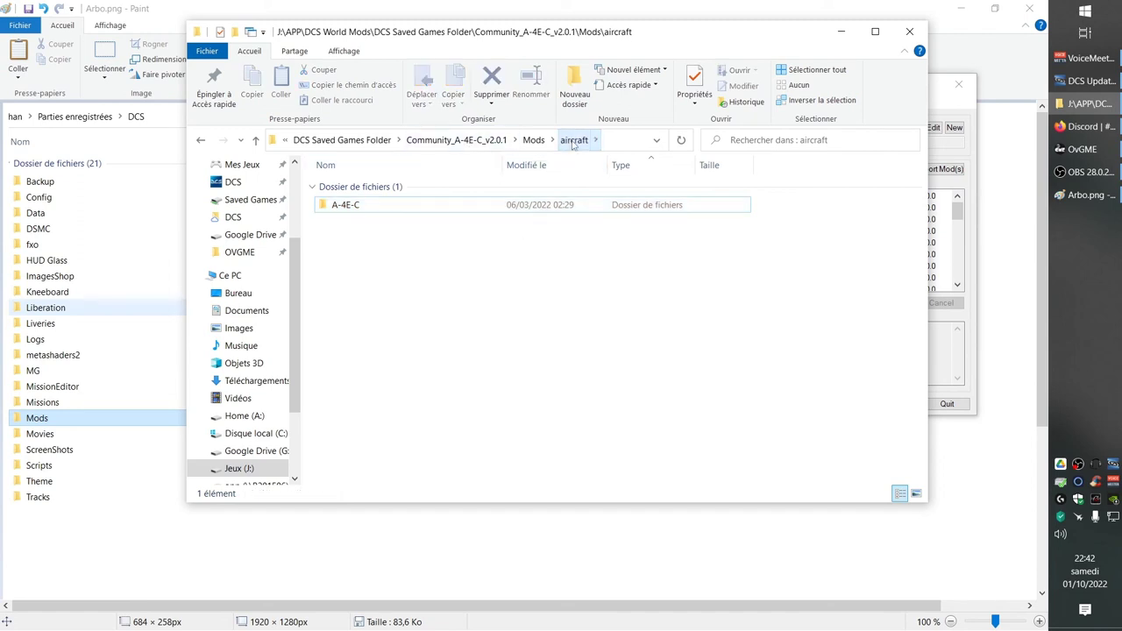
{"action": "double_click", "coordinate": [365, 207]}
{"action": "key", "text": "alt+Left"}
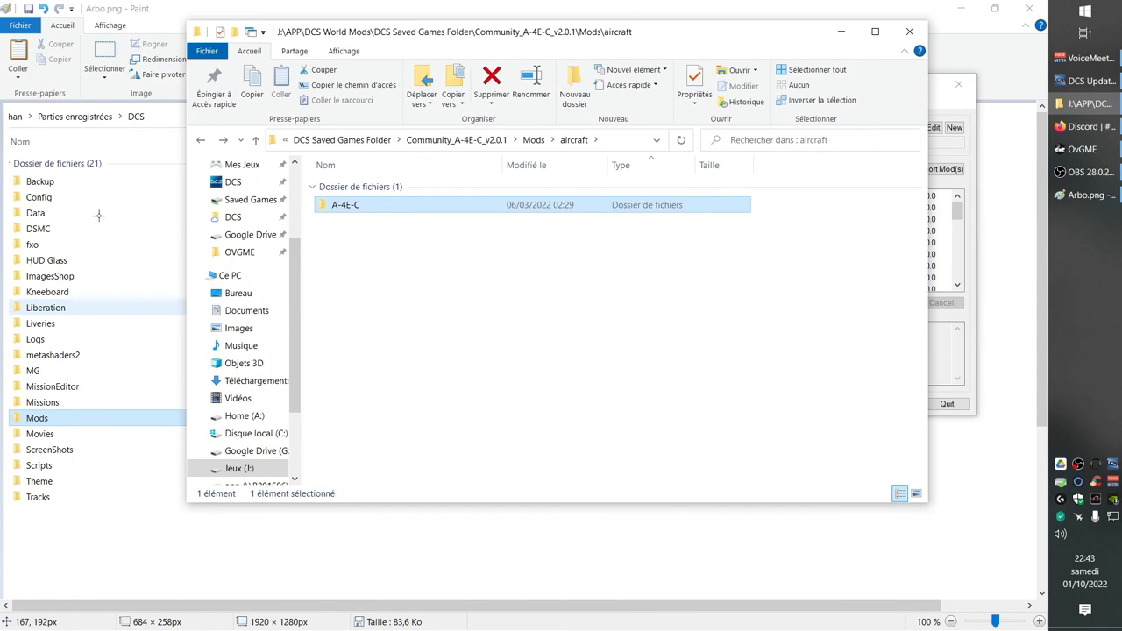
{"action": "left_click", "coordinate": [840, 31]}
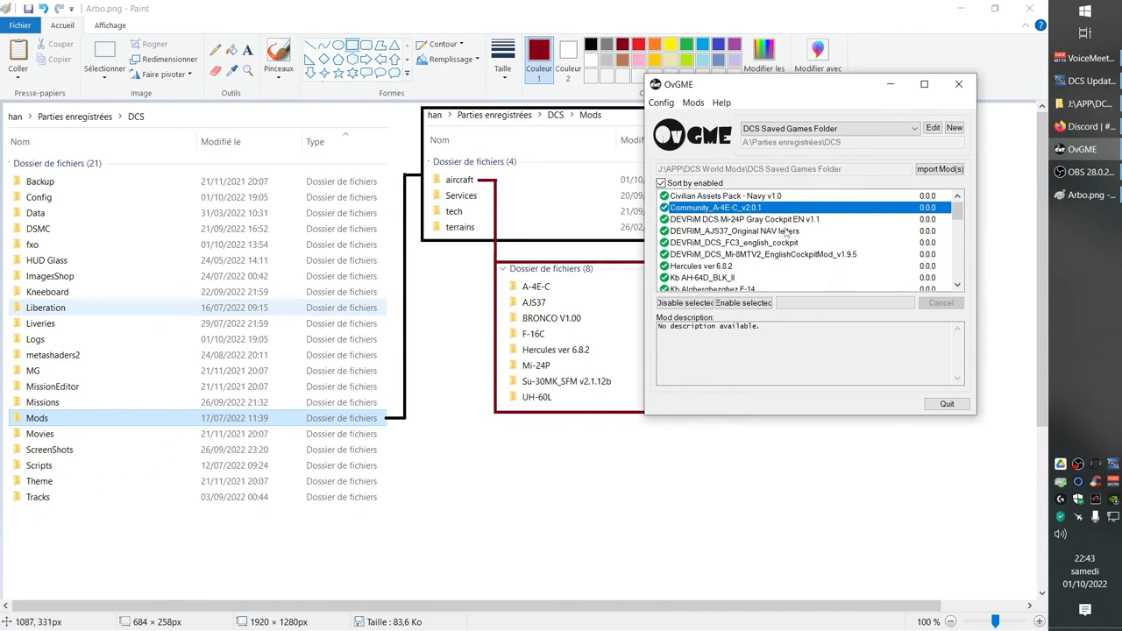
{"action": "left_click", "coordinate": [889, 84]}
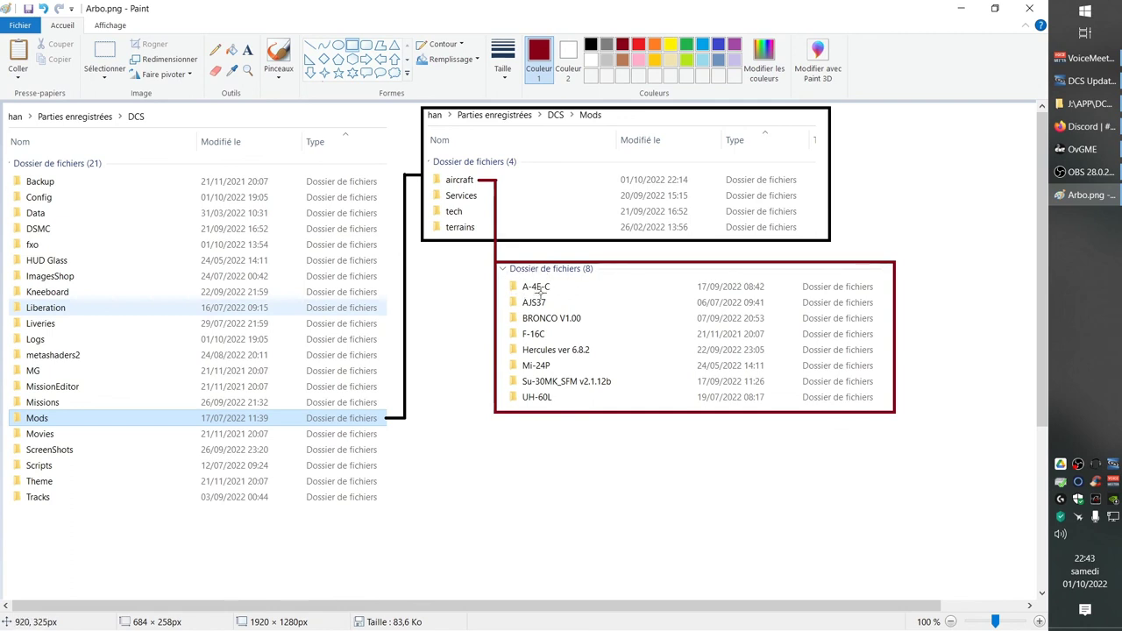
- Switch back to File Explorer and open the P-47D-30 folder inside Kb Jumper77A P-47D-30.zip in DCS Saved Games Folder
{"action": "left_click", "coordinate": [1083, 104]}
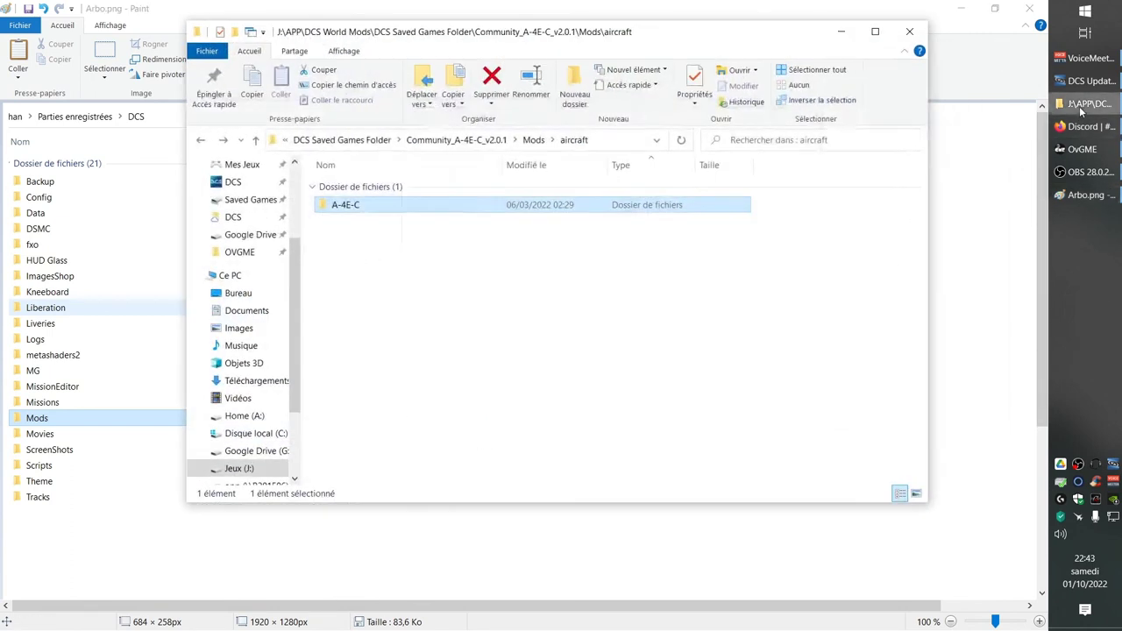
{"action": "left_click", "coordinate": [533, 139]}
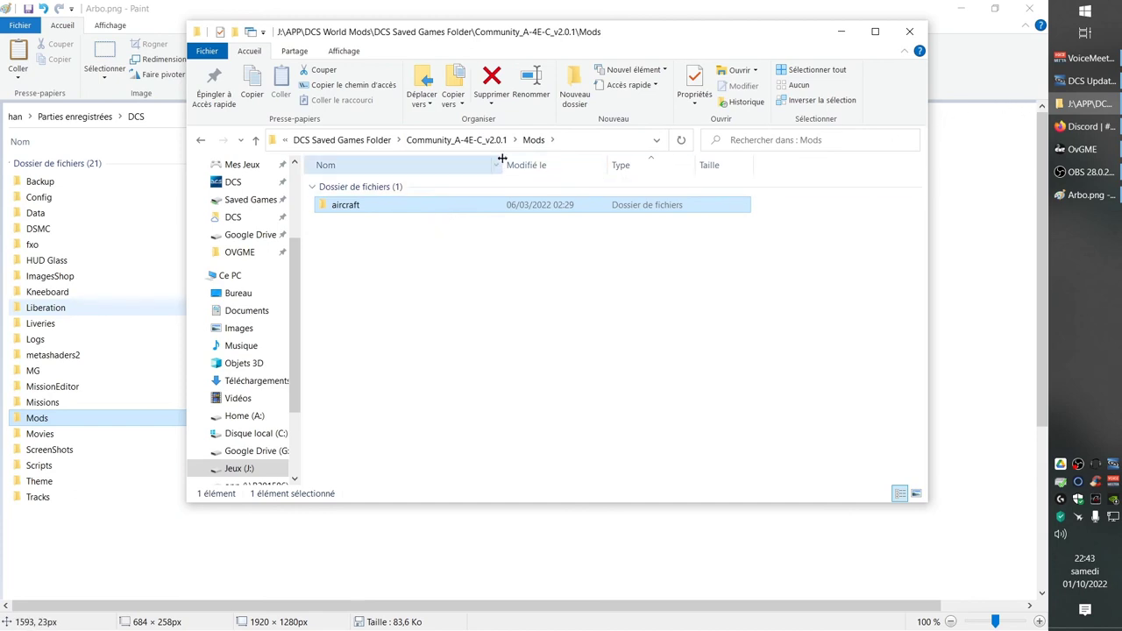
{"action": "left_click", "coordinate": [376, 143]}
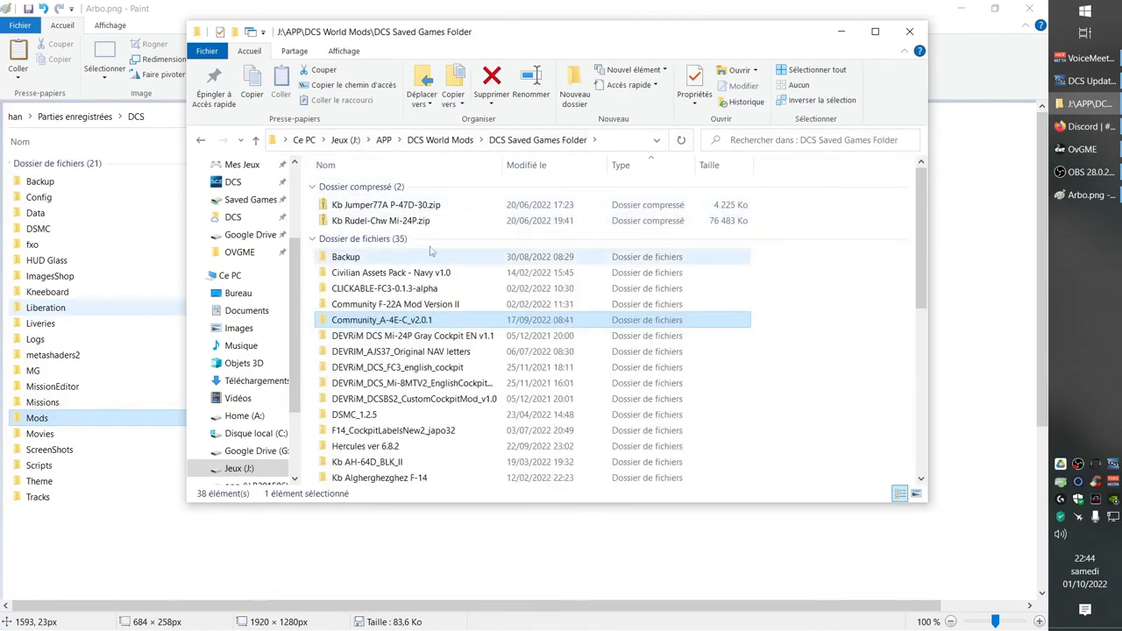
{"action": "double_click", "coordinate": [404, 205]}
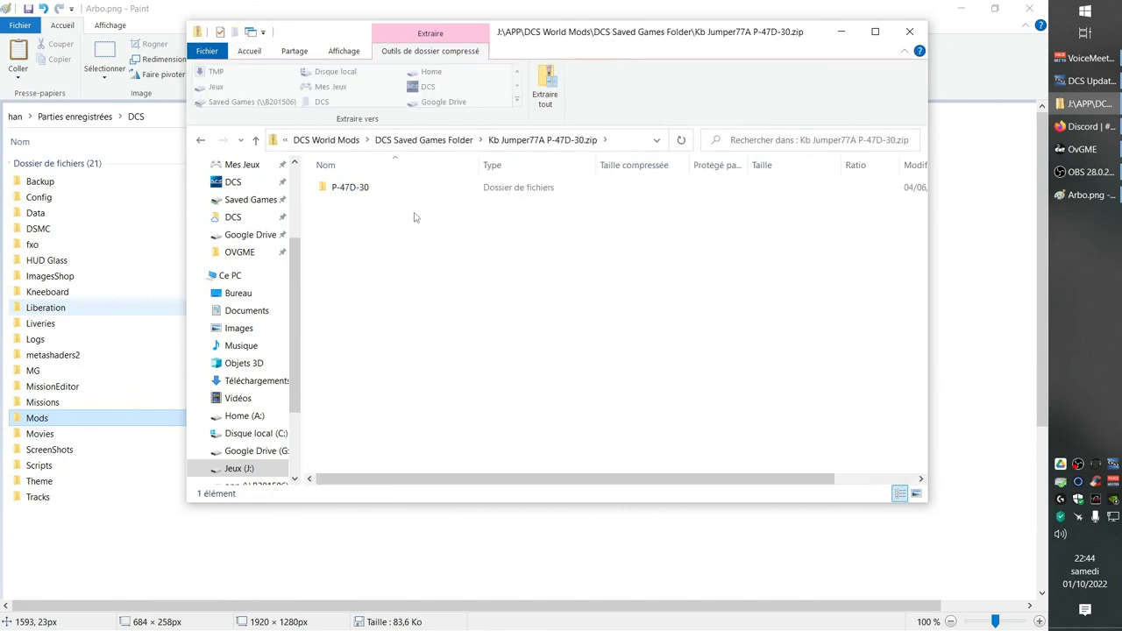
{"action": "left_click", "coordinate": [359, 192]}
{"action": "double_click", "coordinate": [361, 191]}
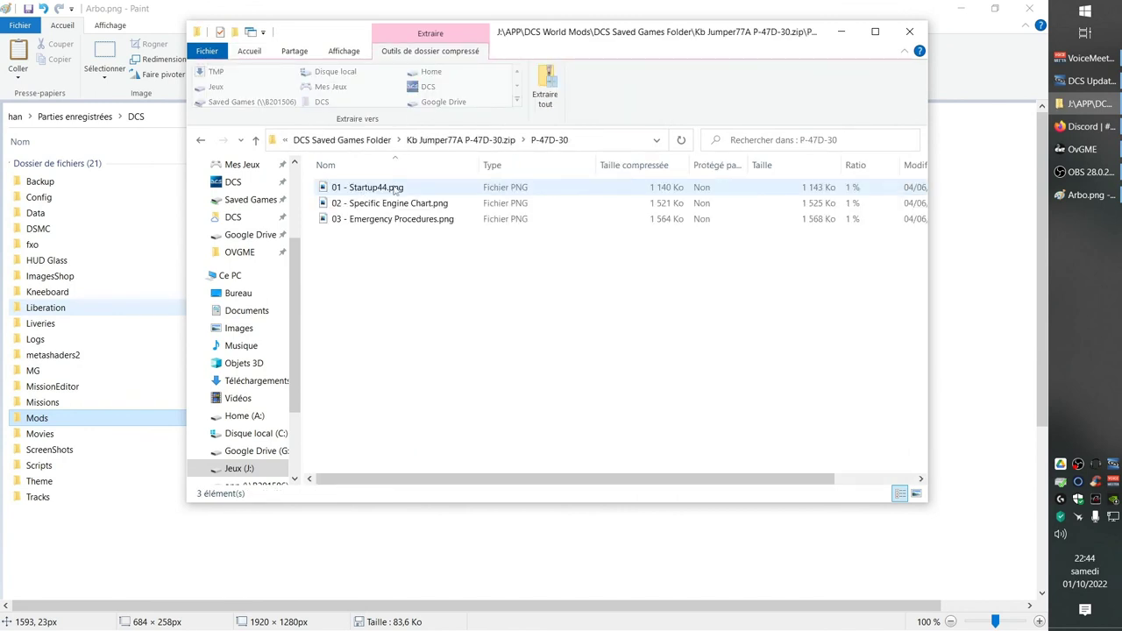
- Leave the P-47D-30 archive, view the top-level contents of Kb Rudel-Chw Mi-24P.zip, and return to DCS Saved Games Folder
{"action": "left_click", "coordinate": [459, 140]}
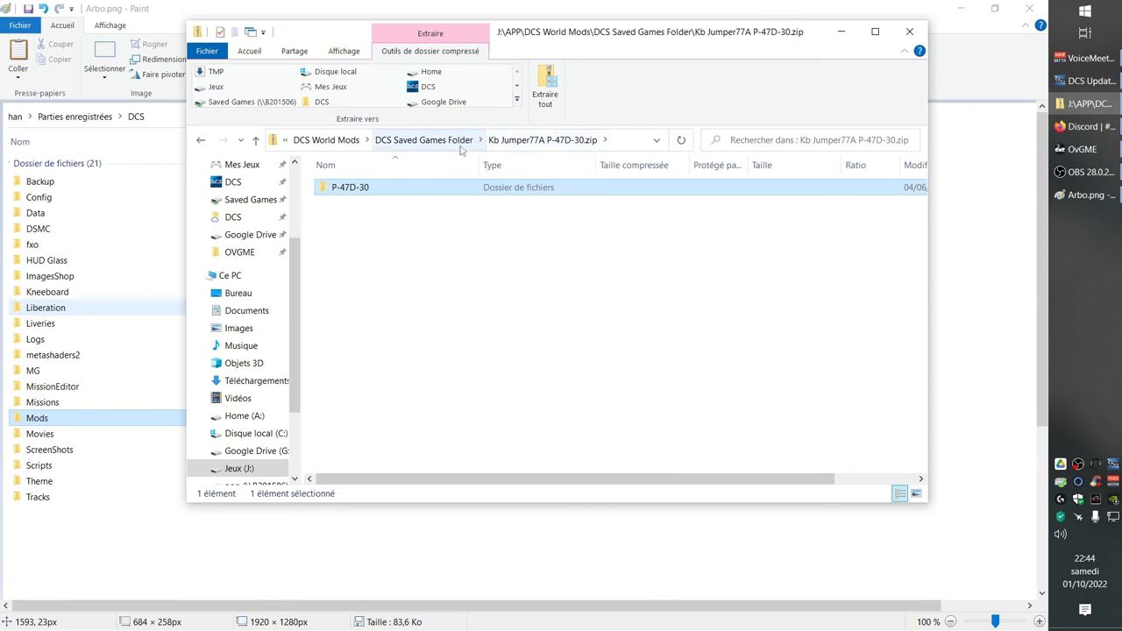
{"action": "left_click", "coordinate": [459, 142]}
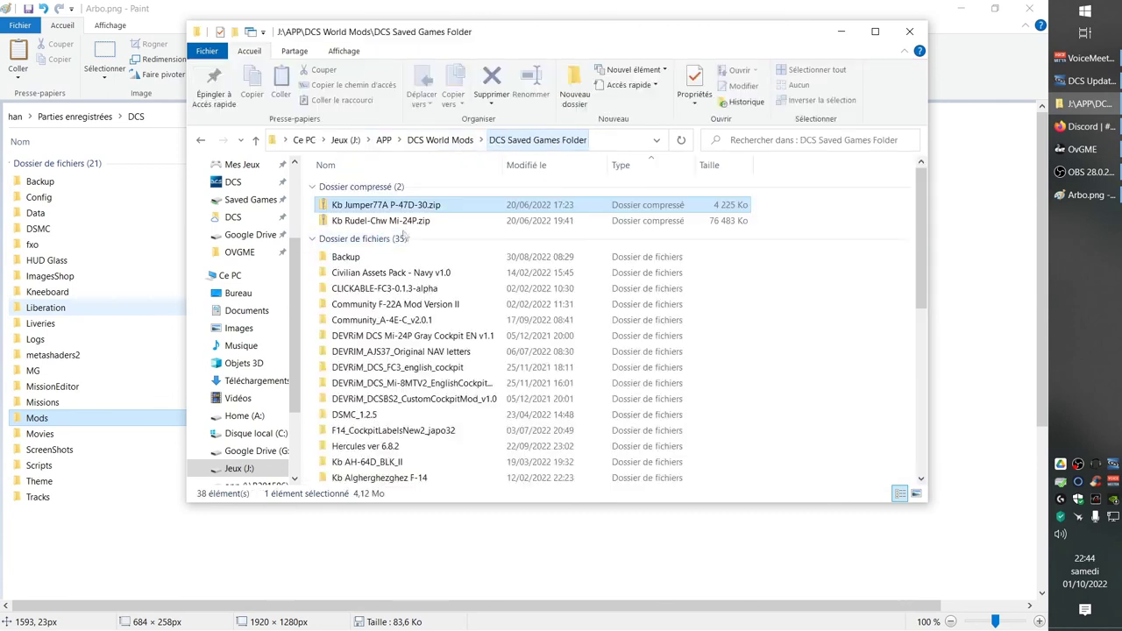
{"action": "double_click", "coordinate": [386, 222]}
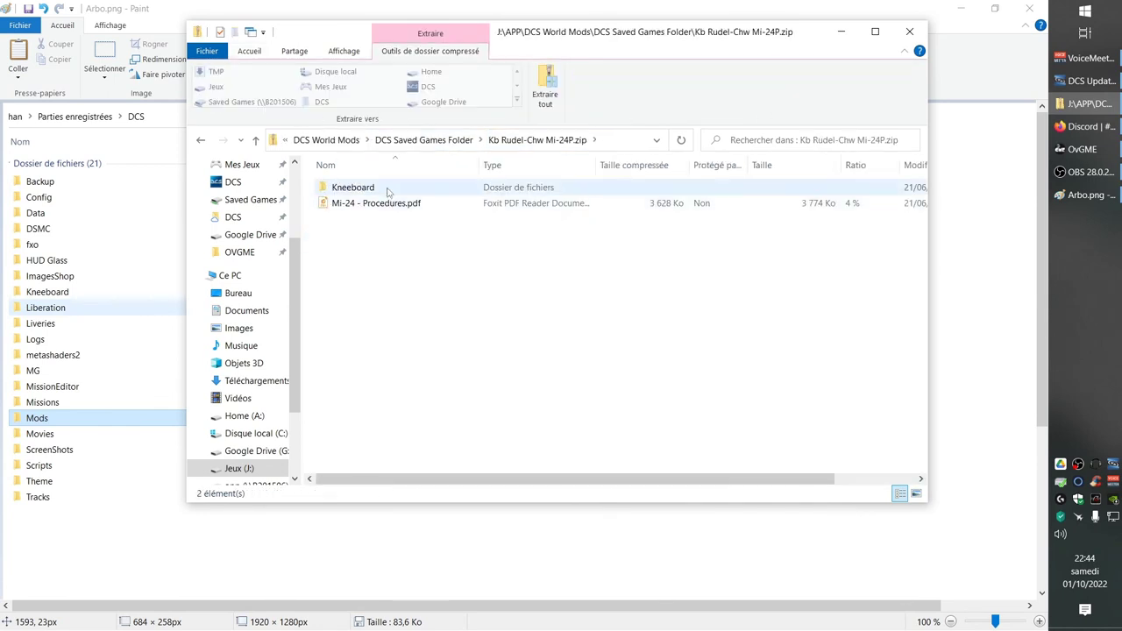
{"action": "left_click", "coordinate": [437, 142]}
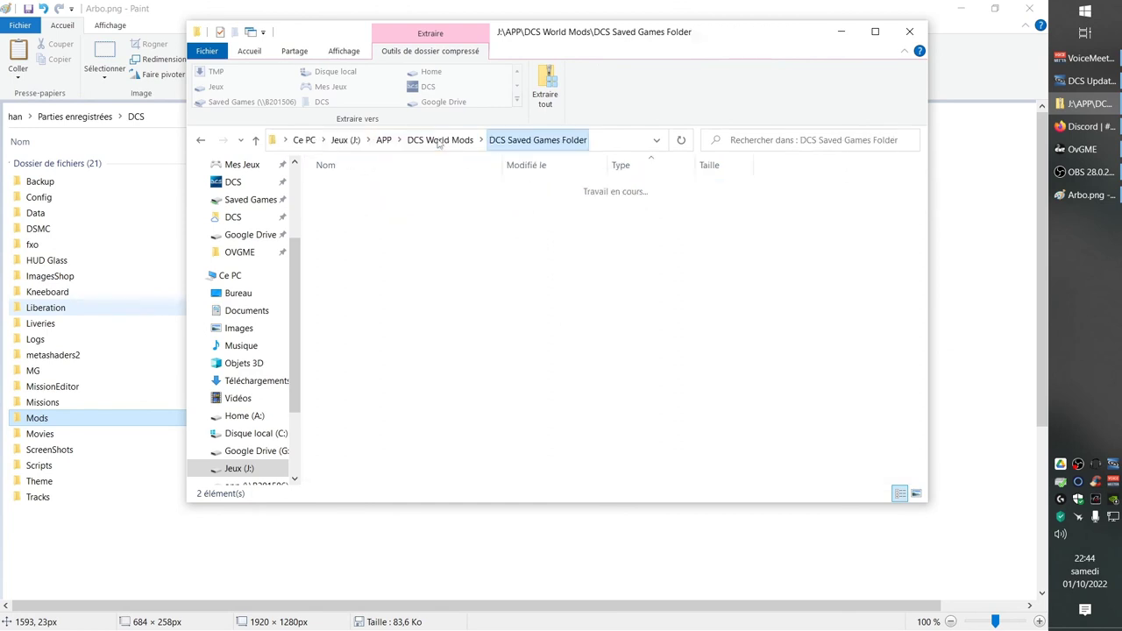
- Compare the top level of Kb Jumper77A P-47D-30.zip with the contents of its P-47D-30 folder
{"action": "double_click", "coordinate": [388, 207]}
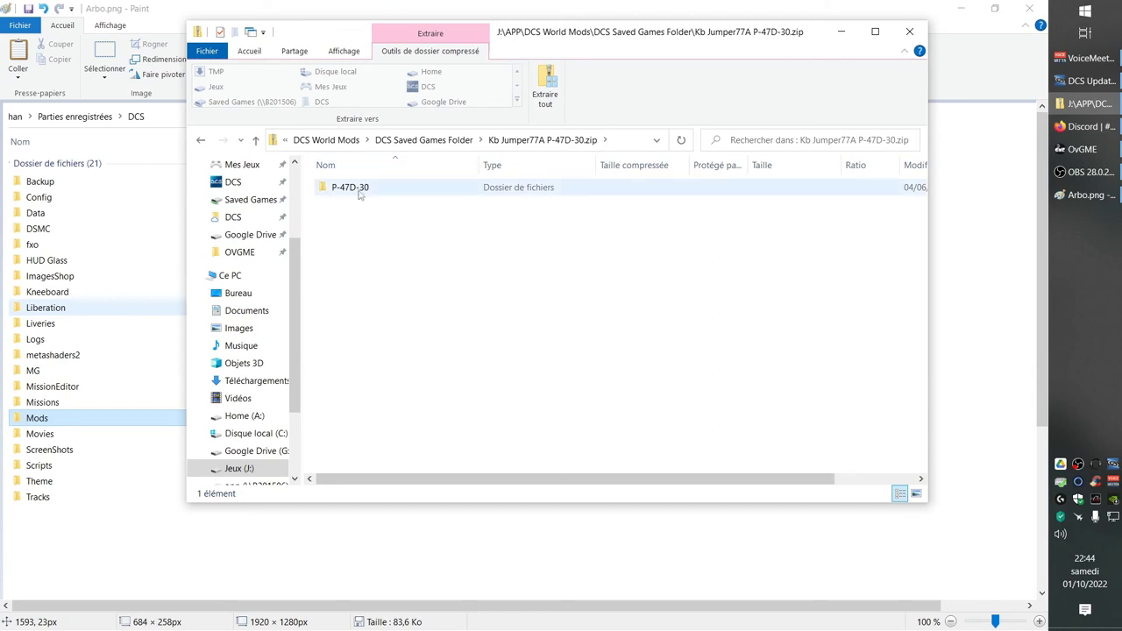
{"action": "double_click", "coordinate": [356, 189]}
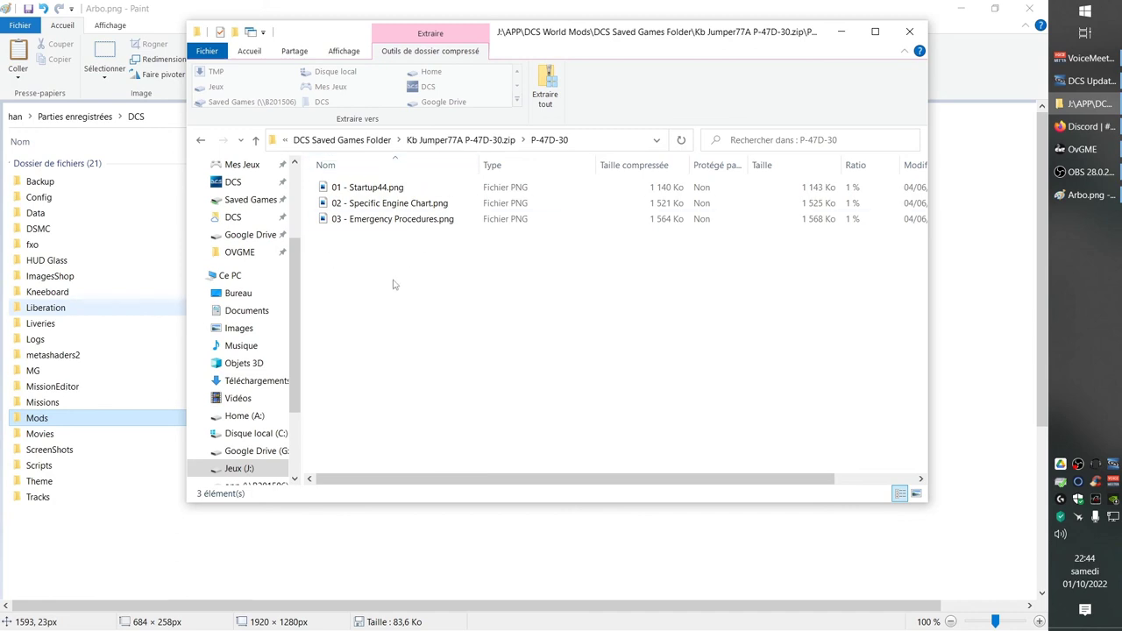
{"action": "left_click", "coordinate": [469, 140]}
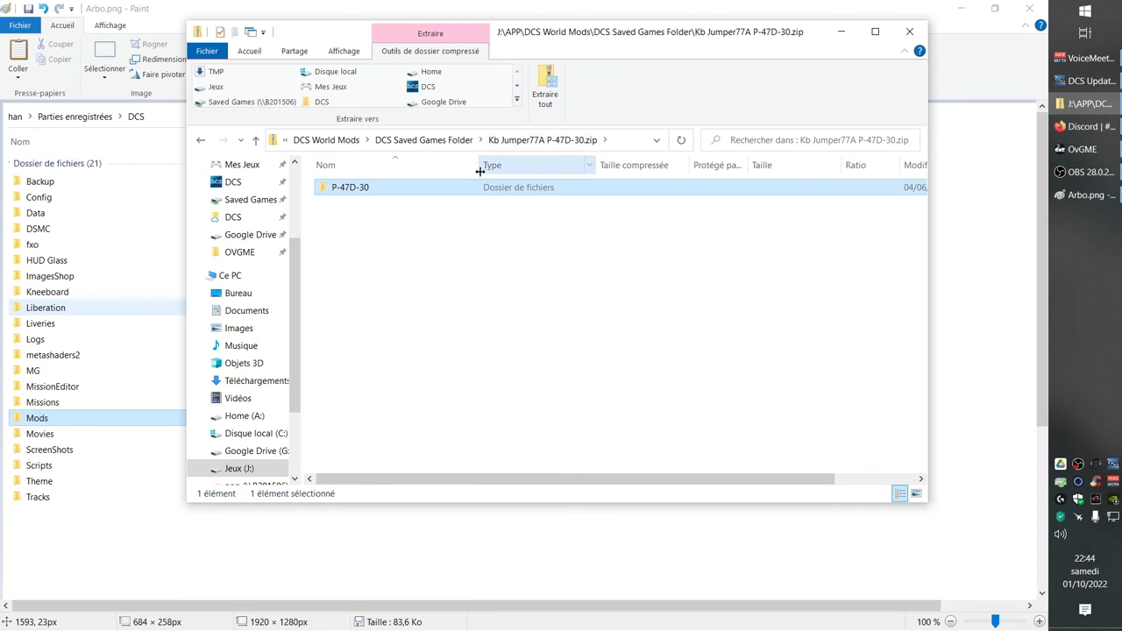
{"action": "double_click", "coordinate": [361, 188]}
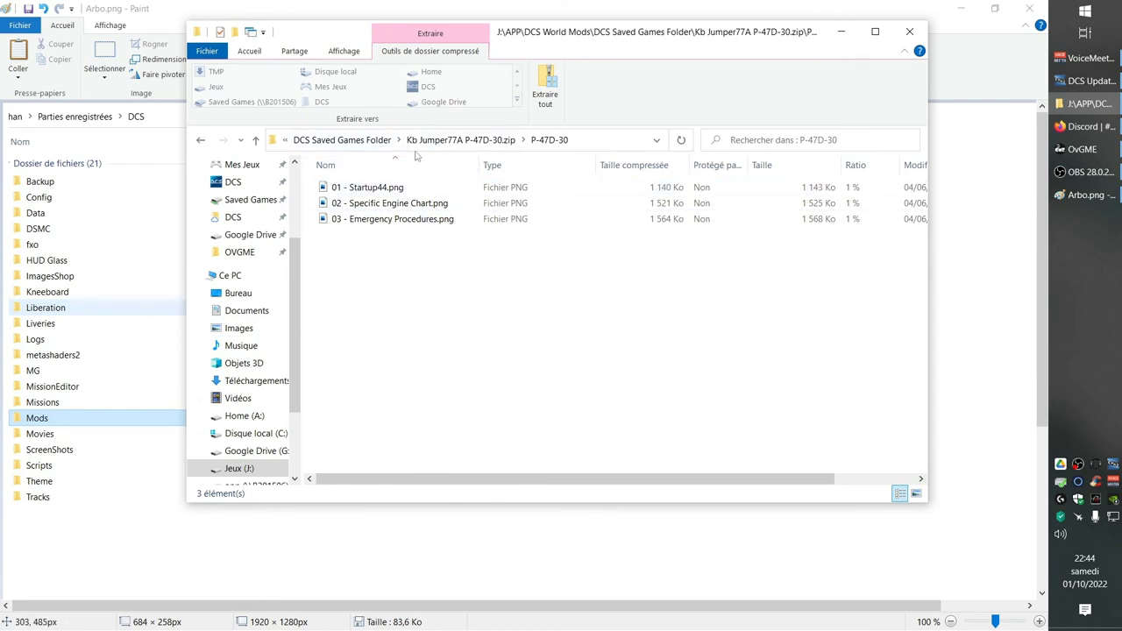
- Check the Arbo.png diagram in Paint, and switch back to File Explorer to recheck the P-47D-30 archive's folder structure
{"action": "left_click", "coordinate": [840, 31]}
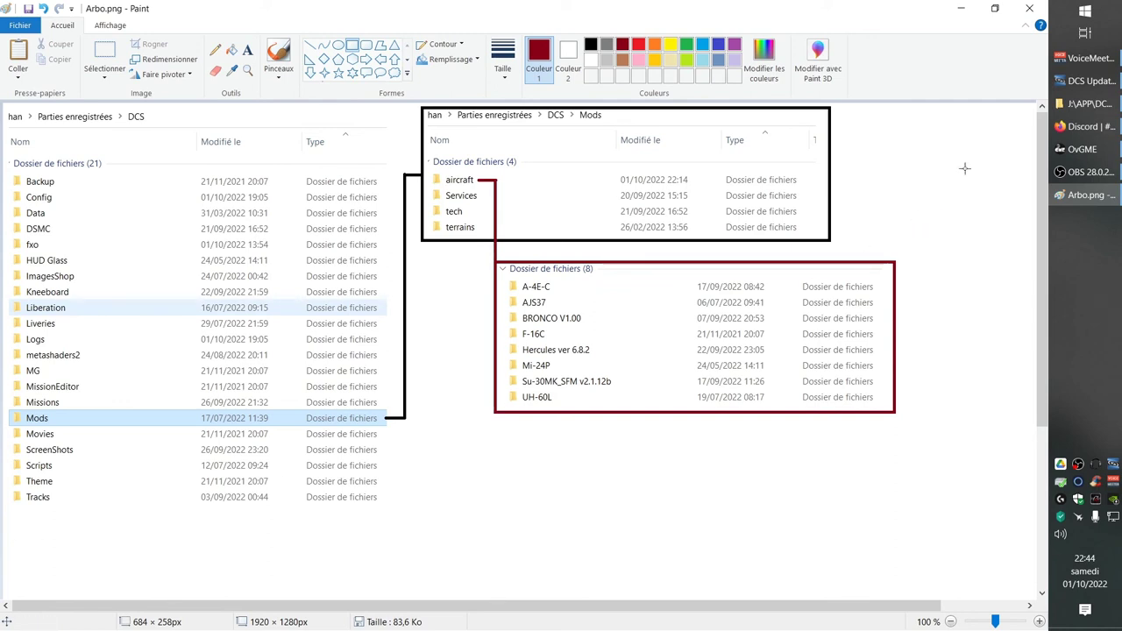
{"action": "mouse_move", "coordinate": [1093, 109]}
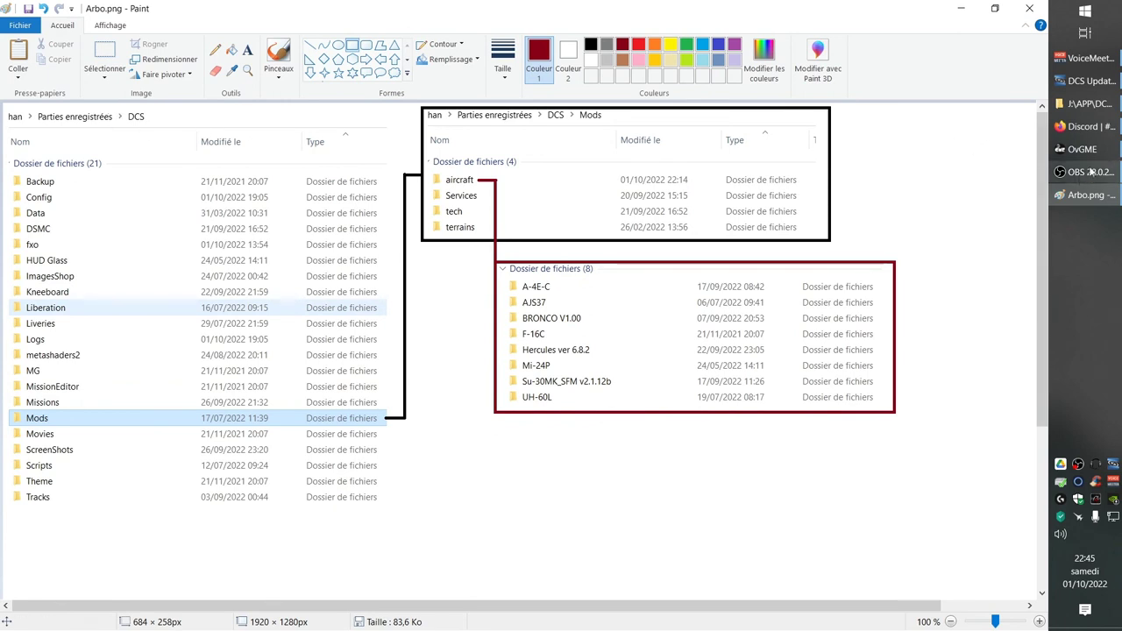
{"action": "left_click", "coordinate": [1087, 104]}
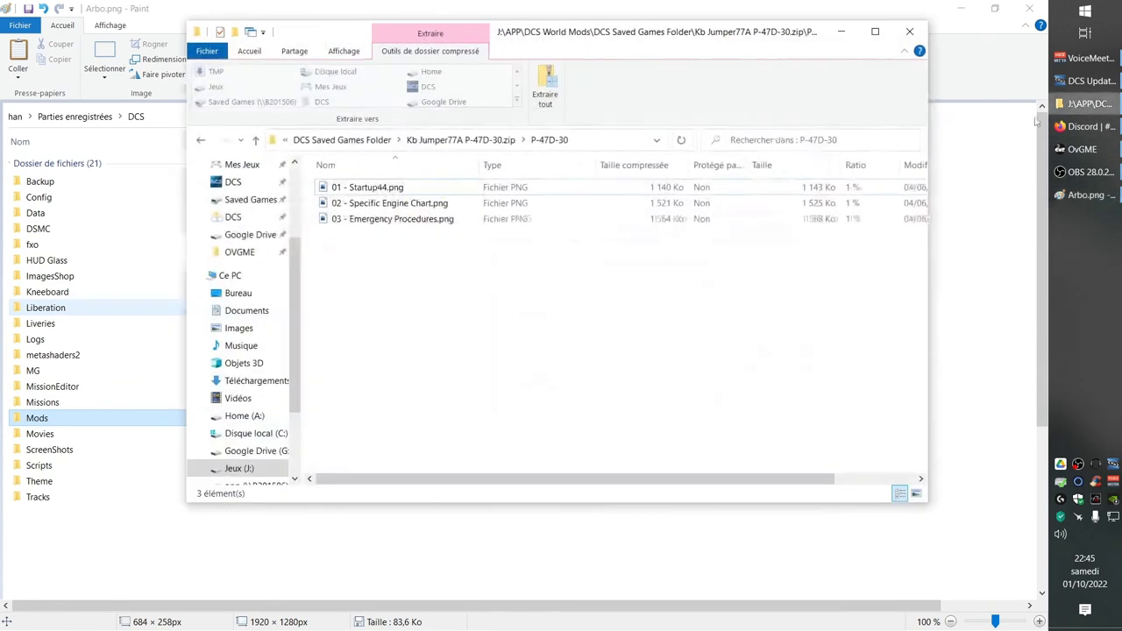
{"action": "left_click", "coordinate": [460, 139]}
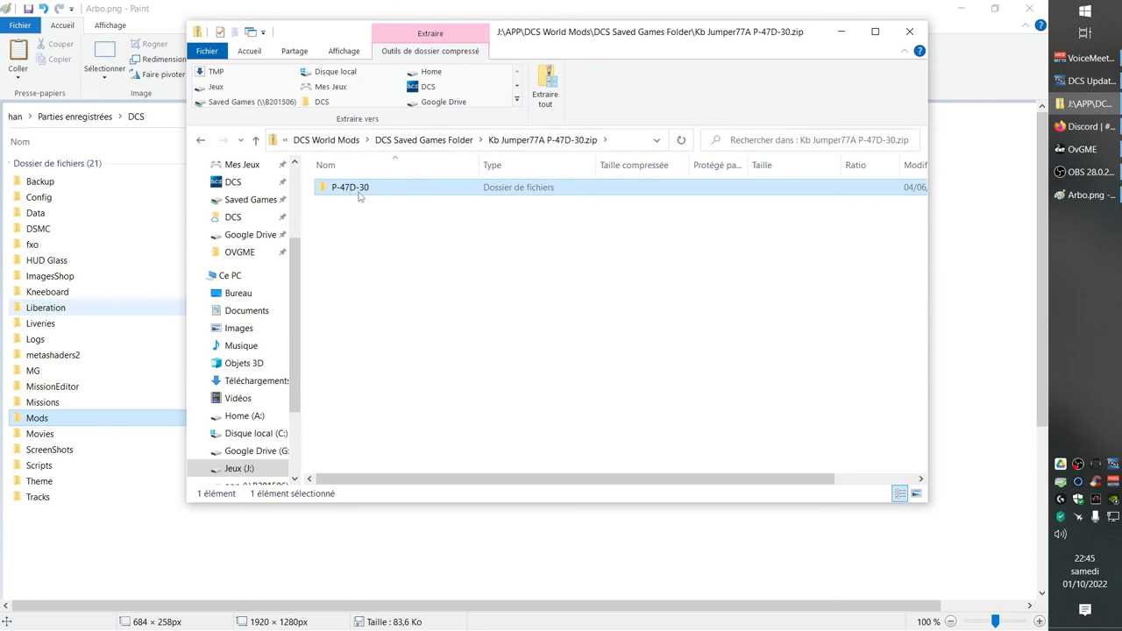
{"action": "double_click", "coordinate": [358, 193]}
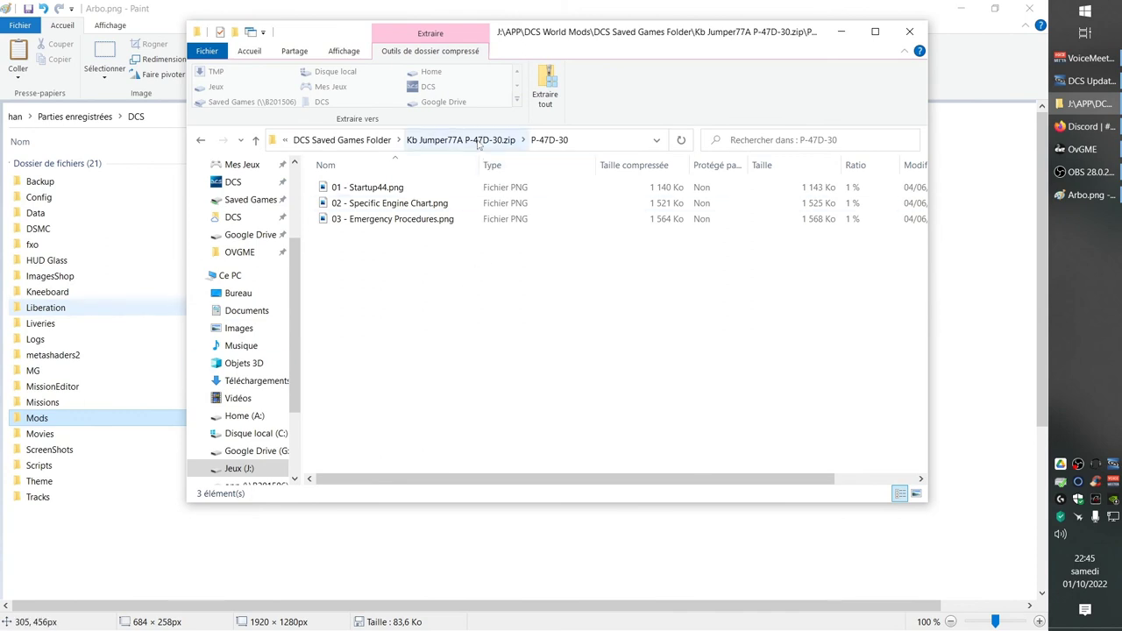
- Switch to OvGME, select the Community_A-4E-C_v2.0.1 mod, and open its folder in File Explorer
{"action": "left_click", "coordinate": [840, 31]}
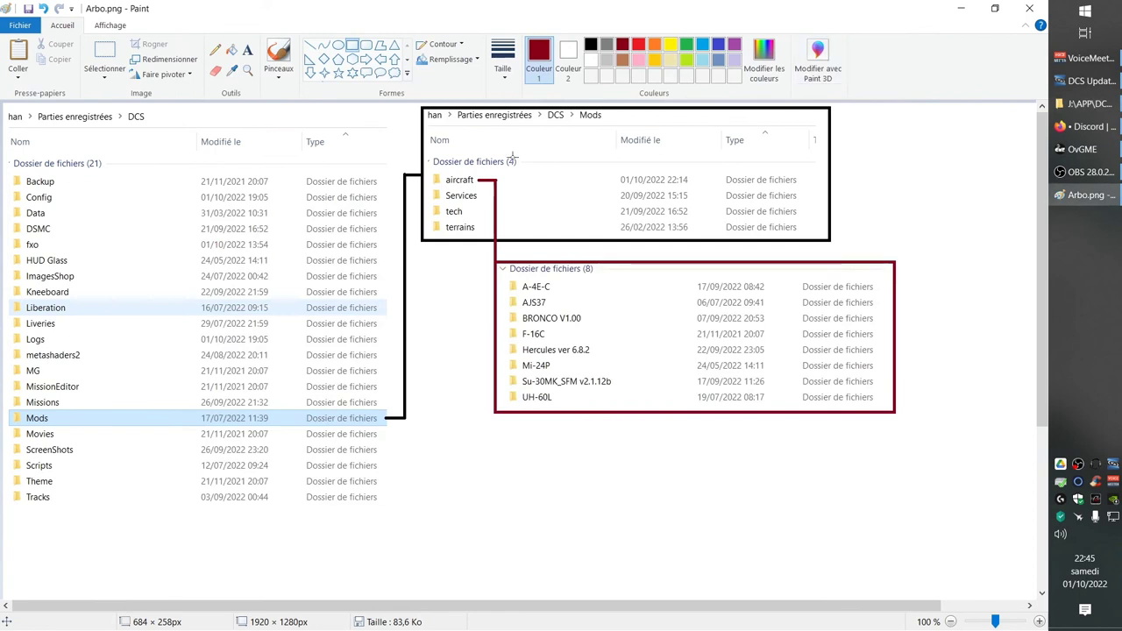
{"action": "left_click", "coordinate": [1080, 149]}
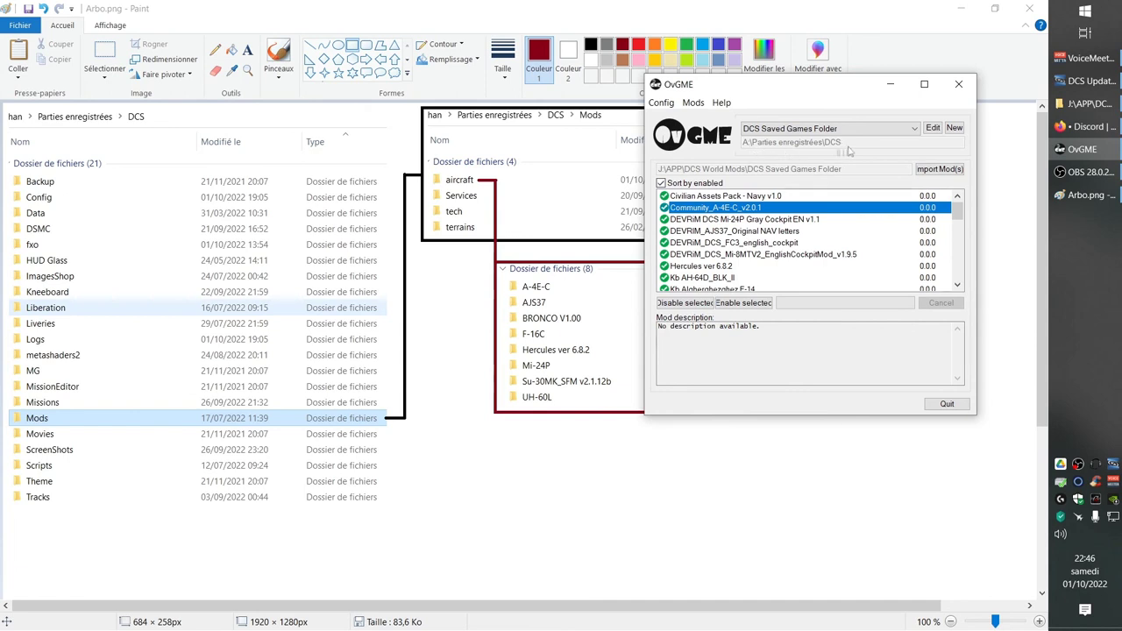
{"action": "double_click", "coordinate": [868, 208]}
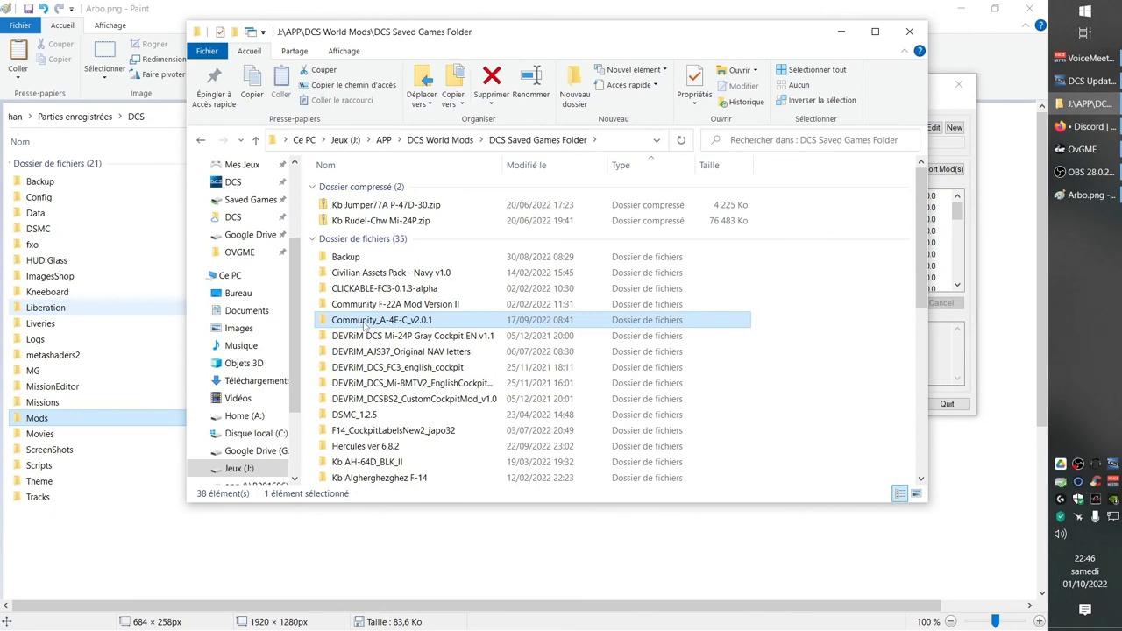
{"action": "double_click", "coordinate": [365, 321]}
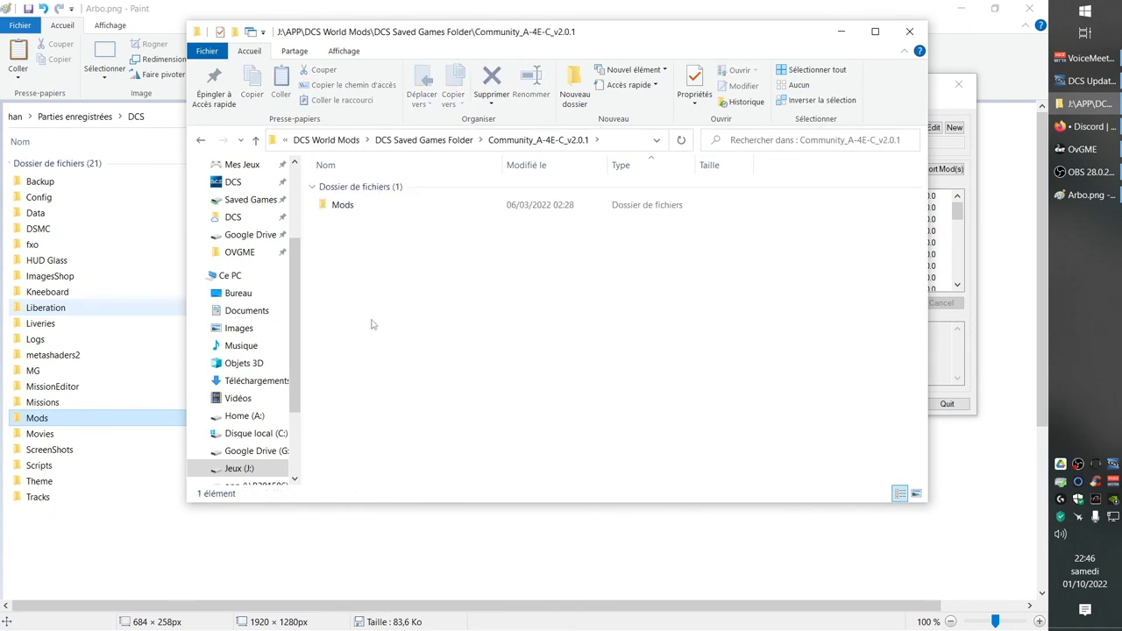
- Open the A-4E-C mod's Mods folder and arrange the windows to compare its contents with the Mods level in the Arbo.png diagram
{"action": "left_click_drag", "start_coordinate": [532, 38], "coordinate": [716, 37]}
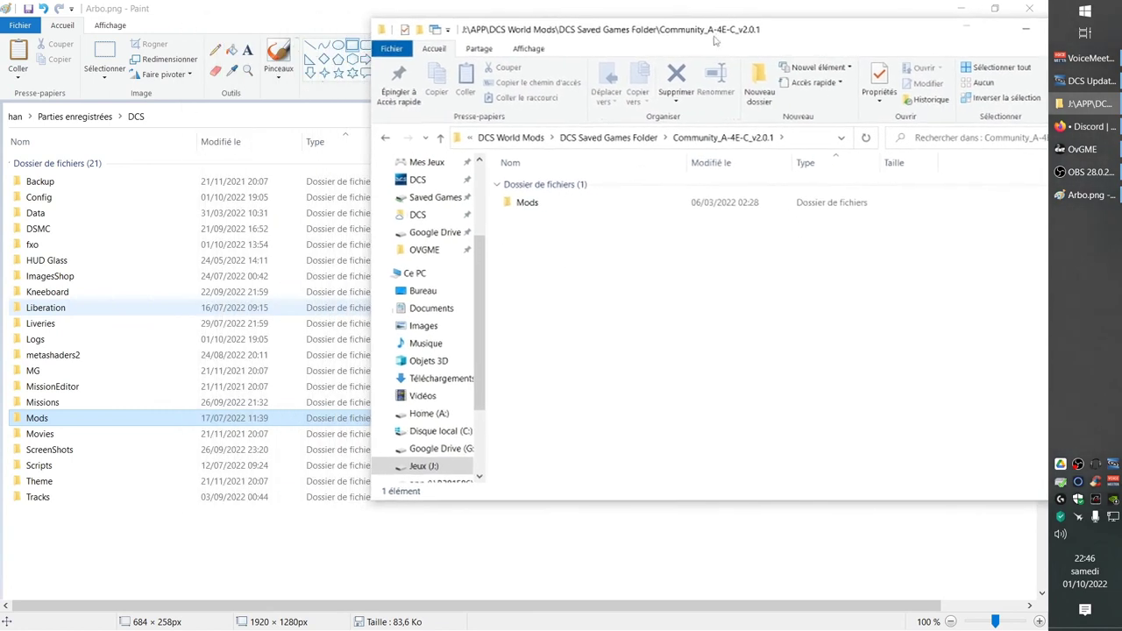
{"action": "left_click", "coordinate": [525, 207]}
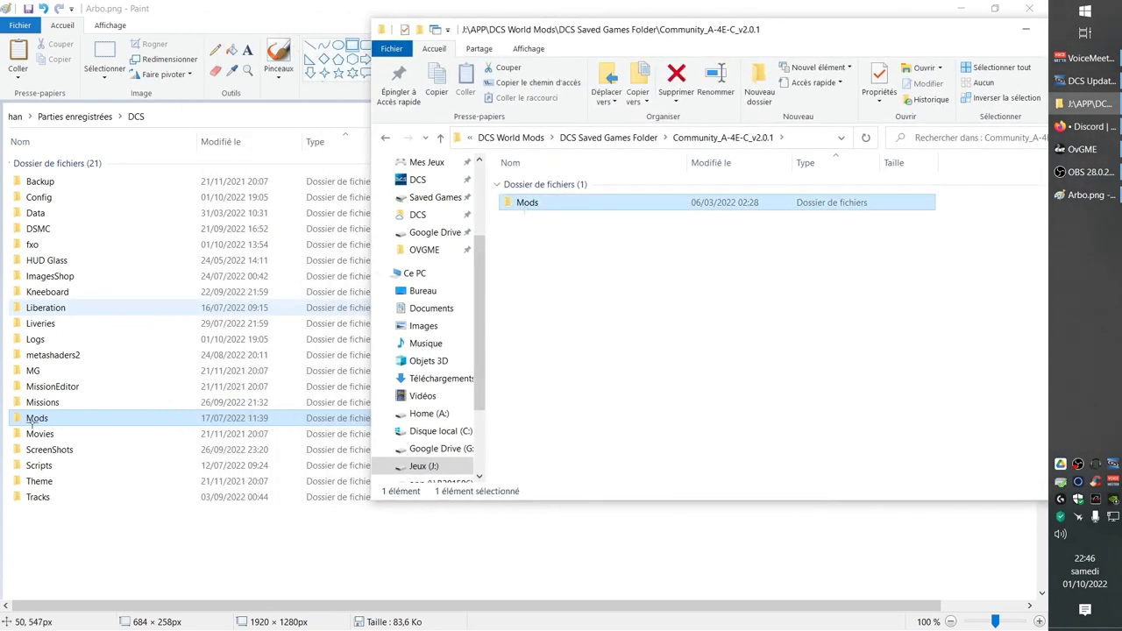
{"action": "double_click", "coordinate": [543, 205]}
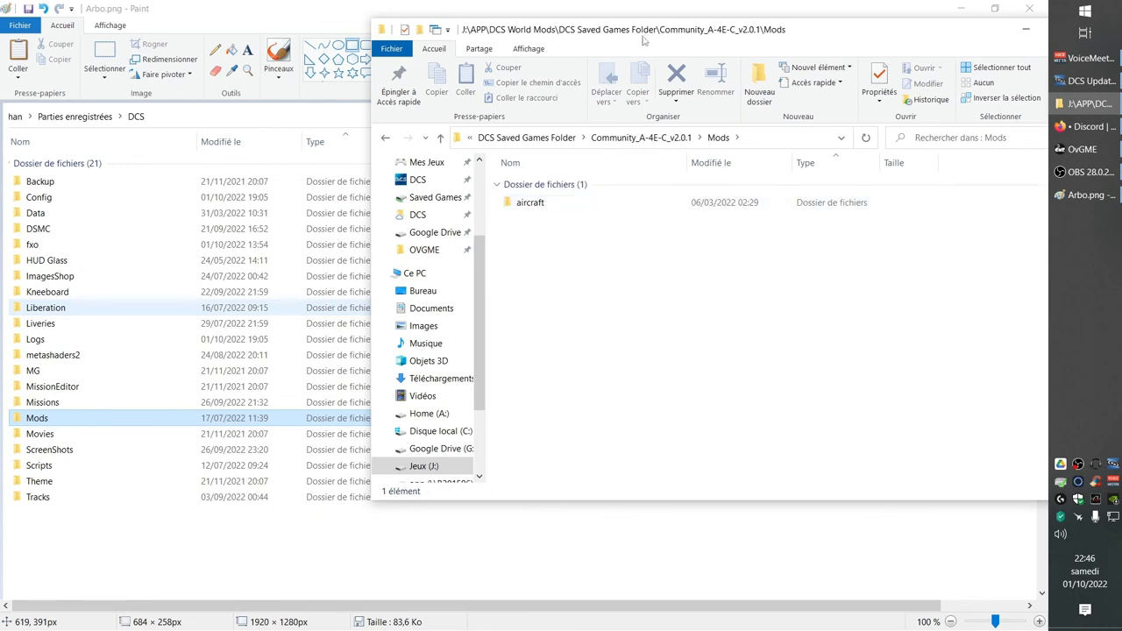
{"action": "key", "text": "super+Down"}
{"action": "left_click", "coordinate": [890, 84]}
{"action": "left_click_drag", "start_coordinate": [704, 277], "coordinate": [741, 236]}
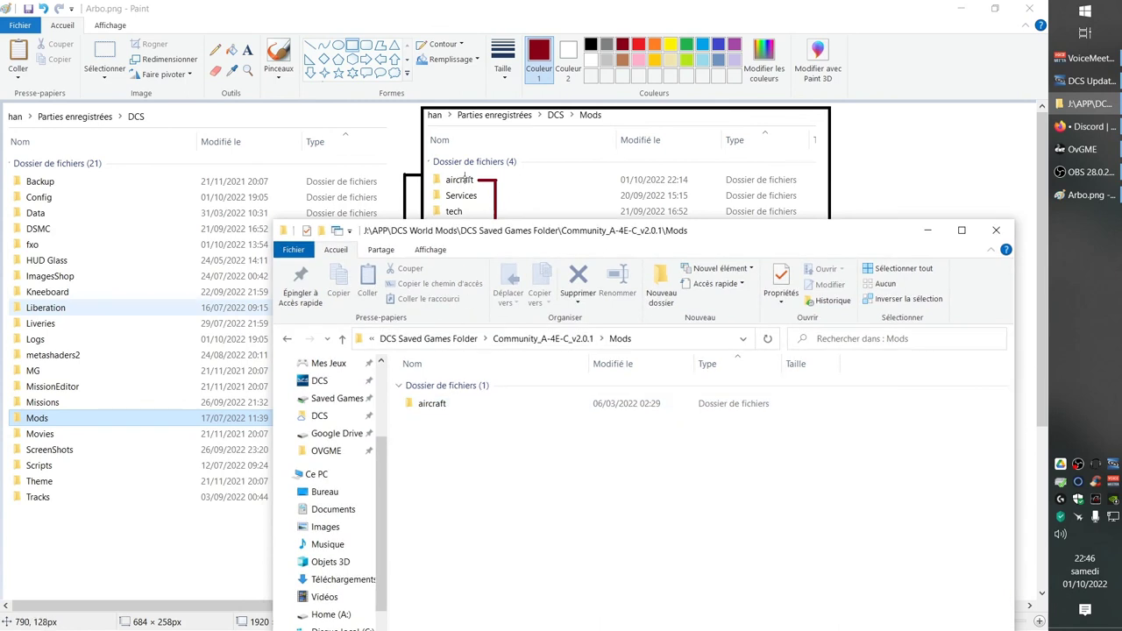
- Open the aircraft folder and its A-4E-C subfolder, comparing both with the aircraft list in the Arbo.png diagram
{"action": "double_click", "coordinate": [428, 403]}
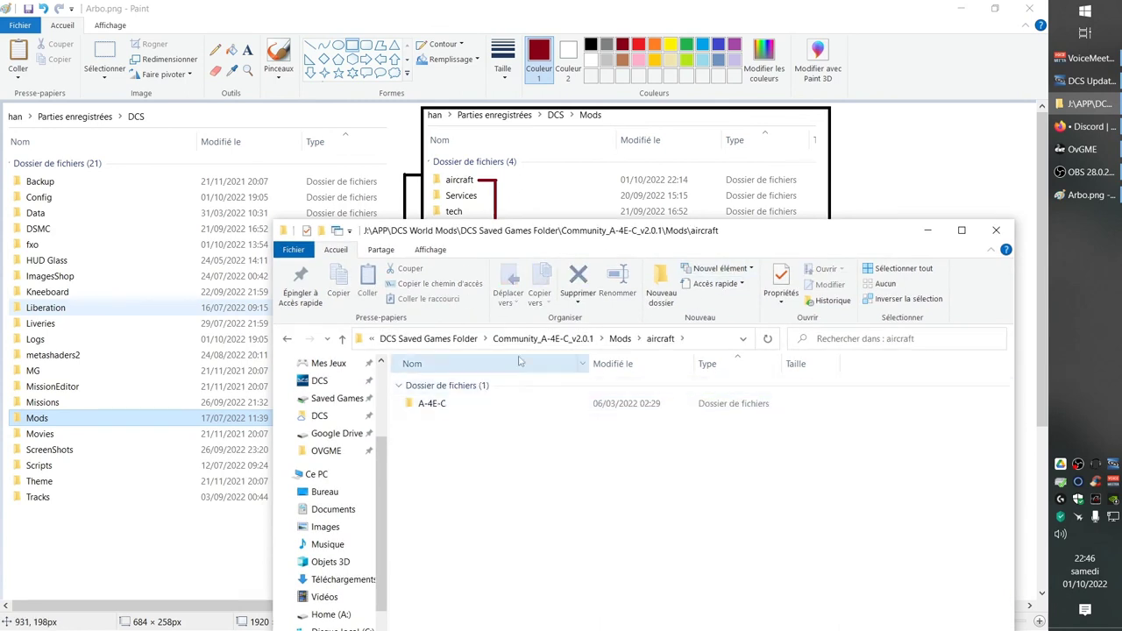
{"action": "mouse_move", "coordinate": [579, 238]}
{"action": "left_mouse_down"}
{"action": "mouse_move", "coordinate": [582, 509]}
{"action": "mouse_move", "coordinate": [693, 386]}
{"action": "mouse_move", "coordinate": [867, 96]}
{"action": "left_mouse_up"}
{"action": "left_click_drag", "start_coordinate": [681, 309], "coordinate": [640, 309]}
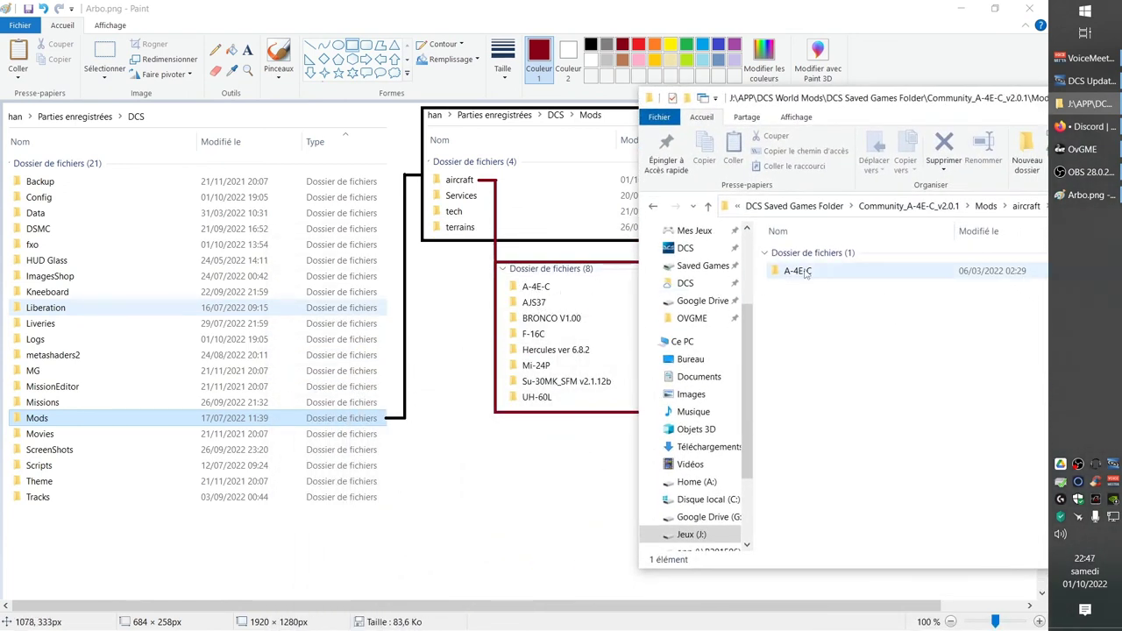
{"action": "mouse_move", "coordinate": [802, 277]}
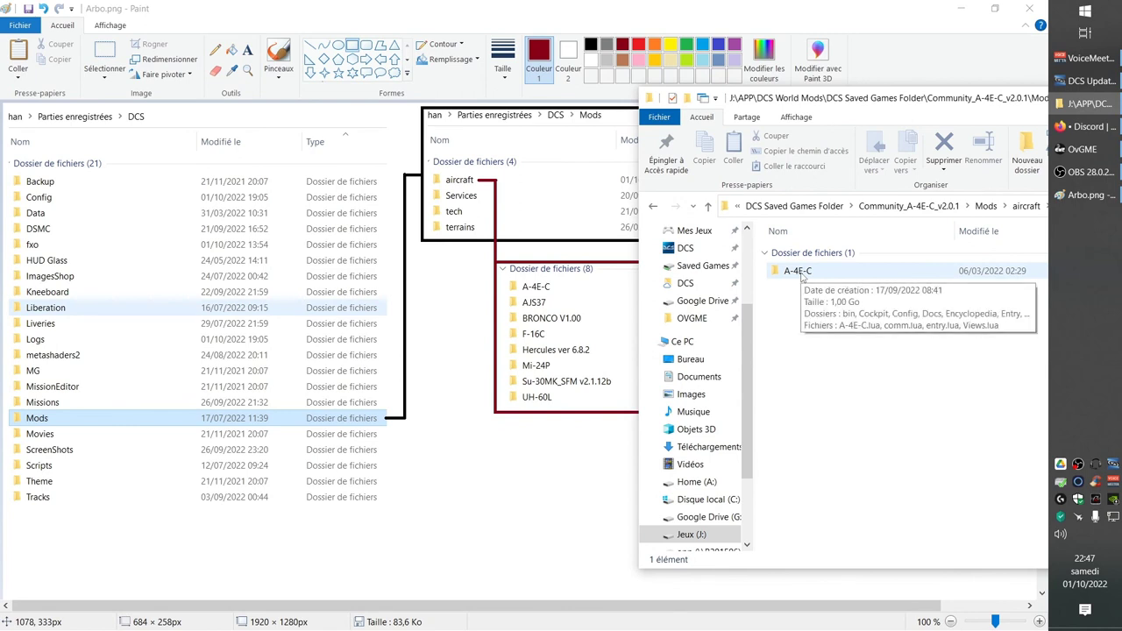
{"action": "double_click", "coordinate": [799, 272]}
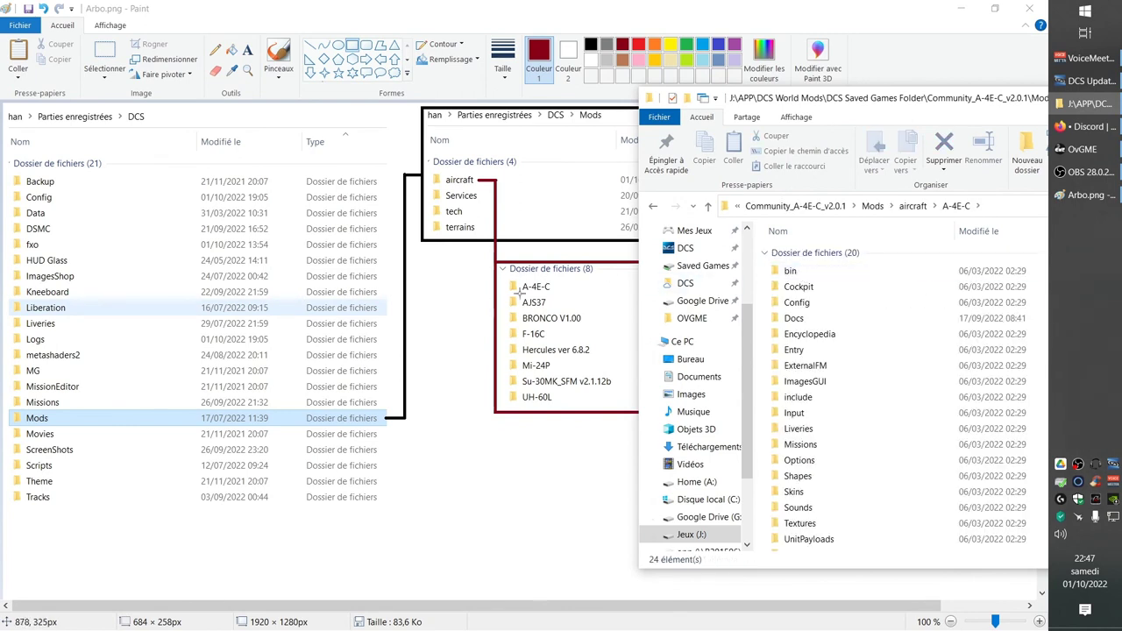
- Clear File Explorer and the Arbo.png diagram off the screen, and bring OvGME back near the middle of the desktop
{"action": "left_click_drag", "start_coordinate": [869, 99], "coordinate": [453, 126]}
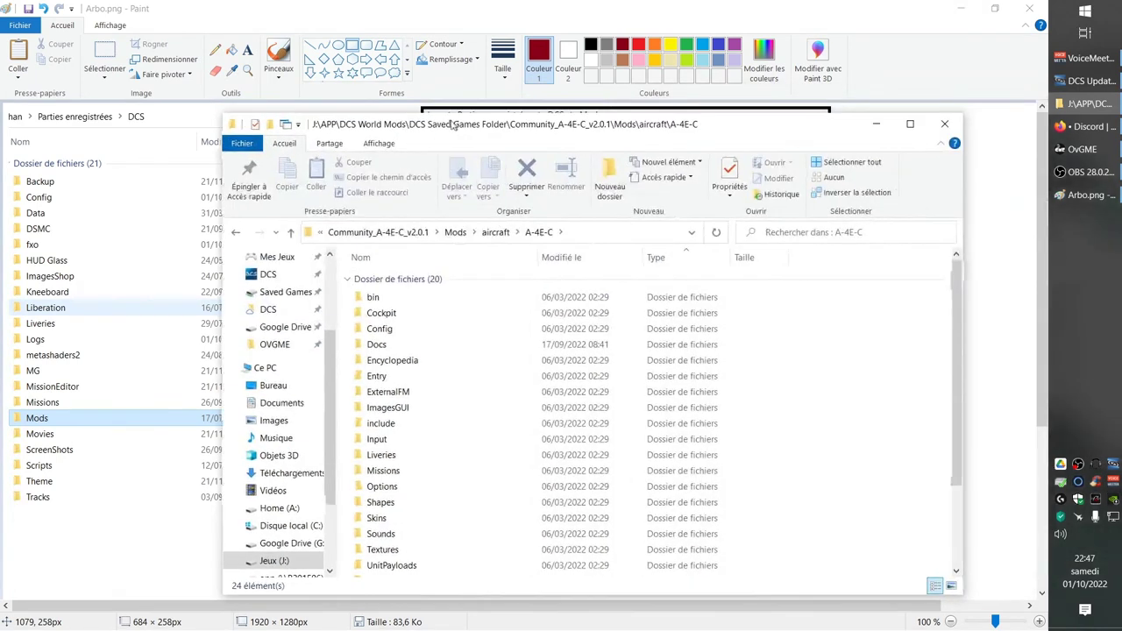
{"action": "left_click", "coordinate": [945, 124]}
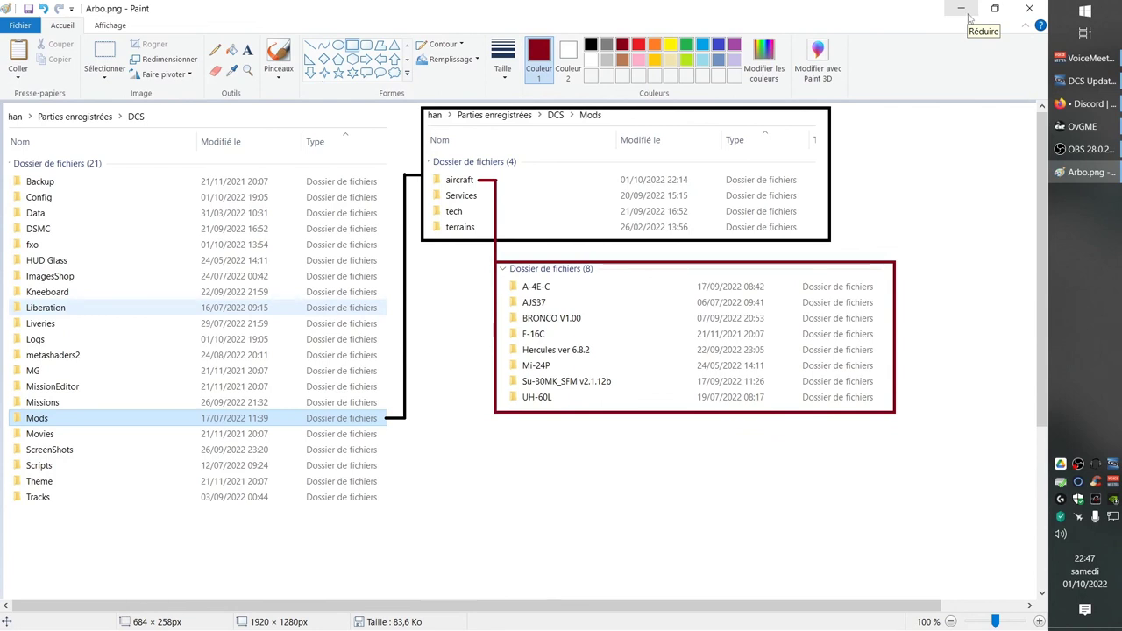
{"action": "left_click", "coordinate": [968, 12]}
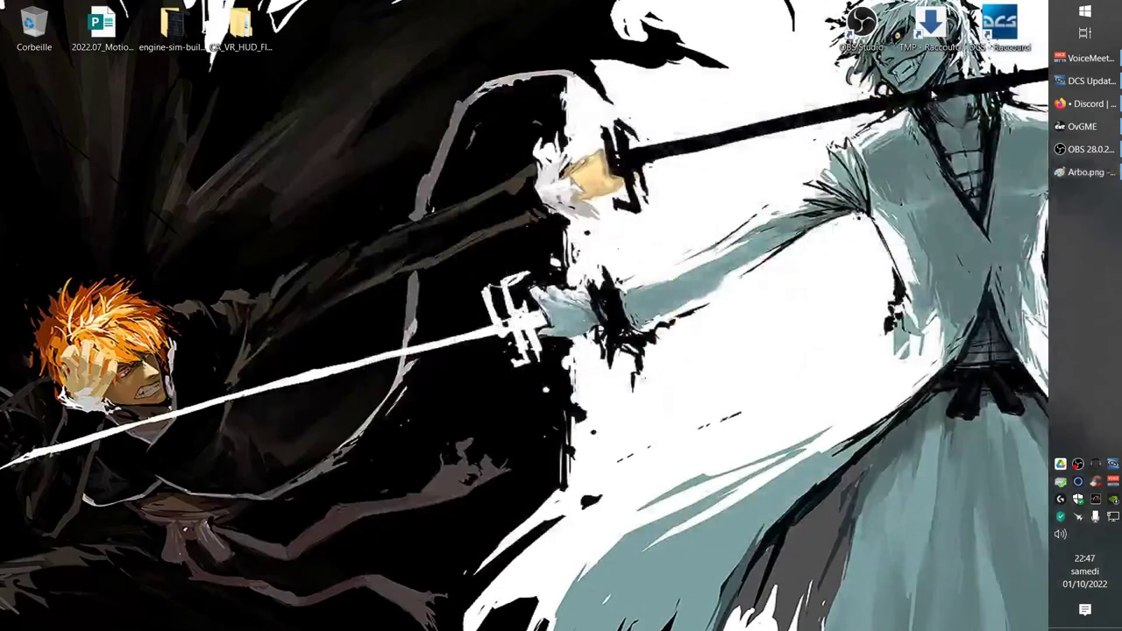
{"action": "left_click", "coordinate": [1078, 128]}
{"action": "left_click_drag", "start_coordinate": [783, 86], "coordinate": [557, 123]}
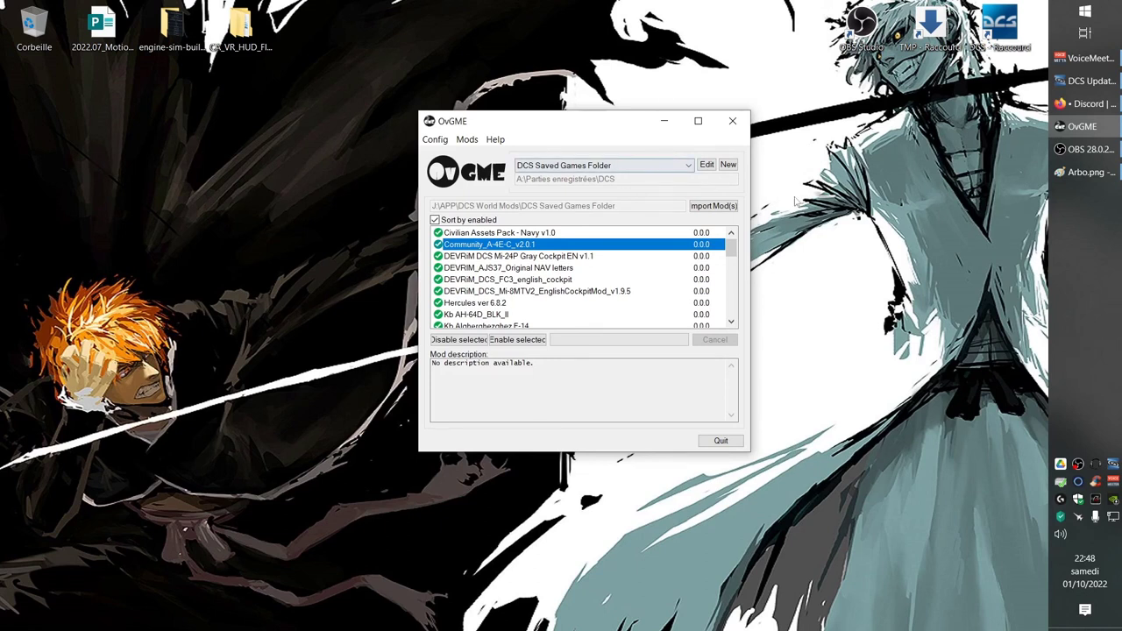
- Switch to OBS and stop the screen recording
{"action": "left_click", "coordinate": [1086, 149]}
{"action": "left_click", "coordinate": [1088, 151]}
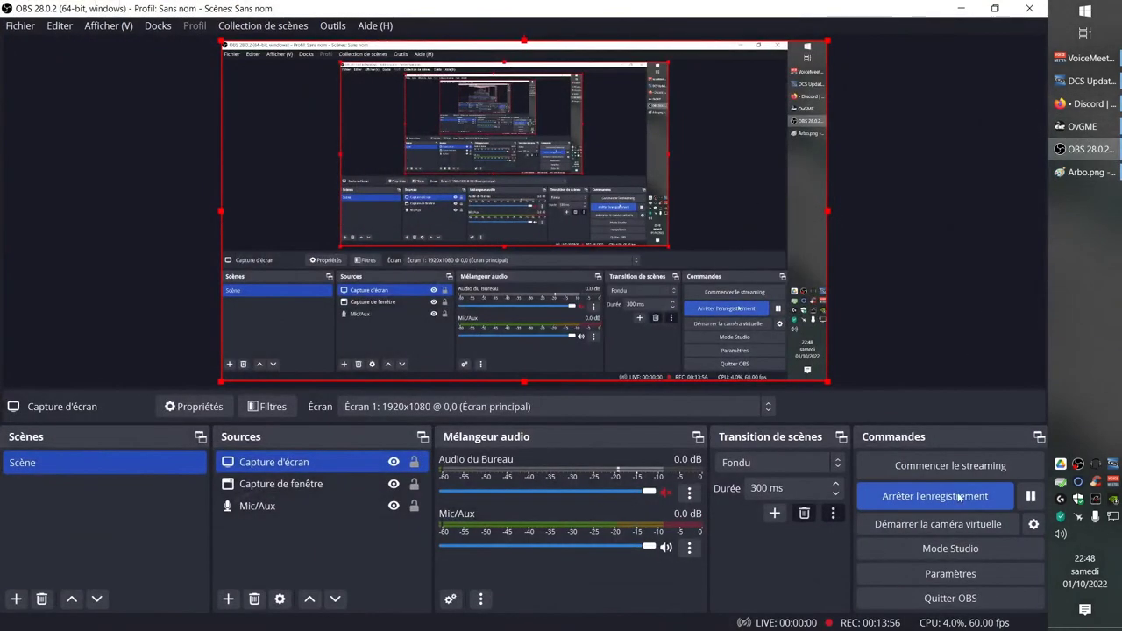
{"action": "left_click", "coordinate": [934, 495]}
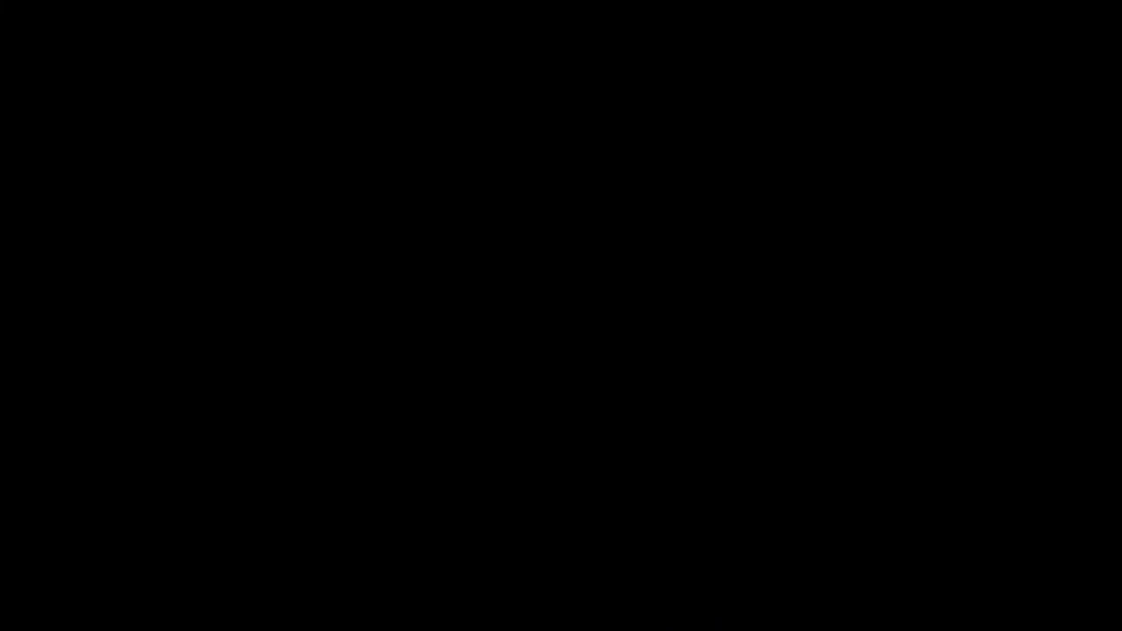